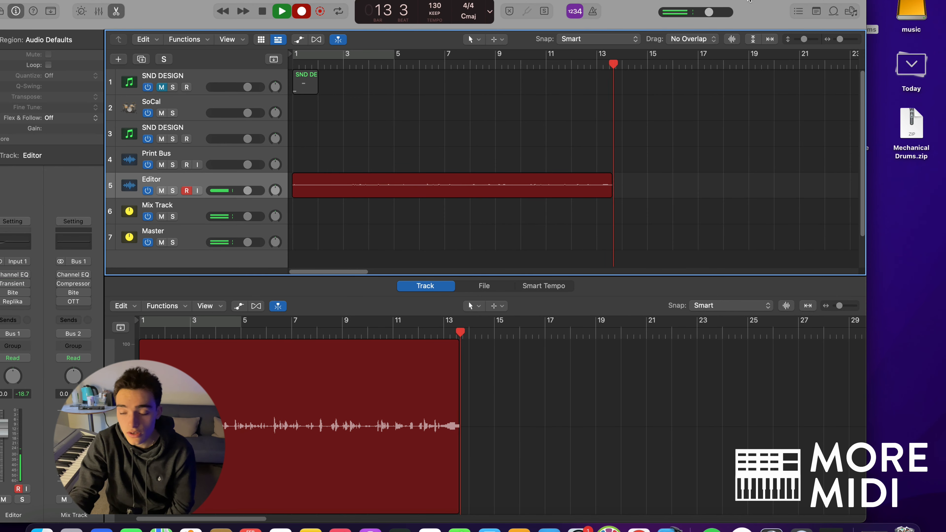
Uncover the desktop behind the Logic window and open the Mechanical Drums folder in Finder to show its subfolders
left_click_drag(727, 0, 694, 0)
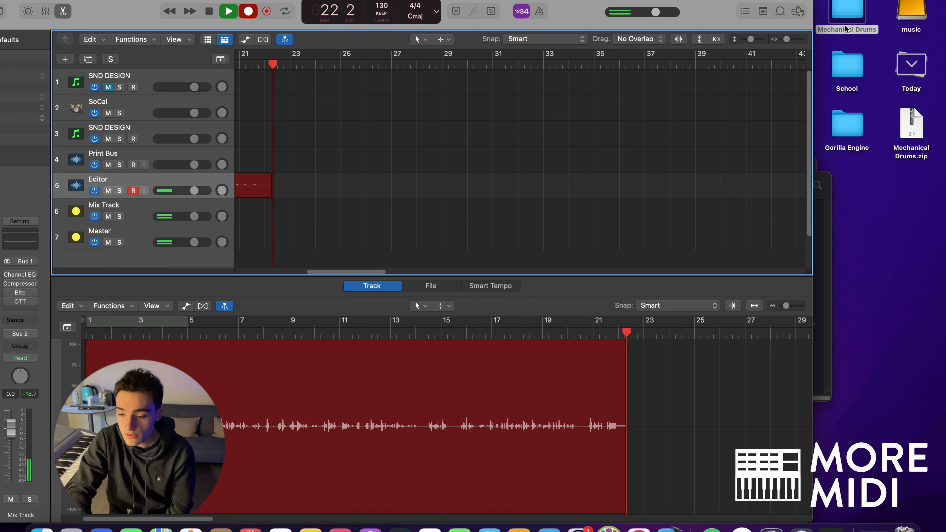
double_click(853, 15)
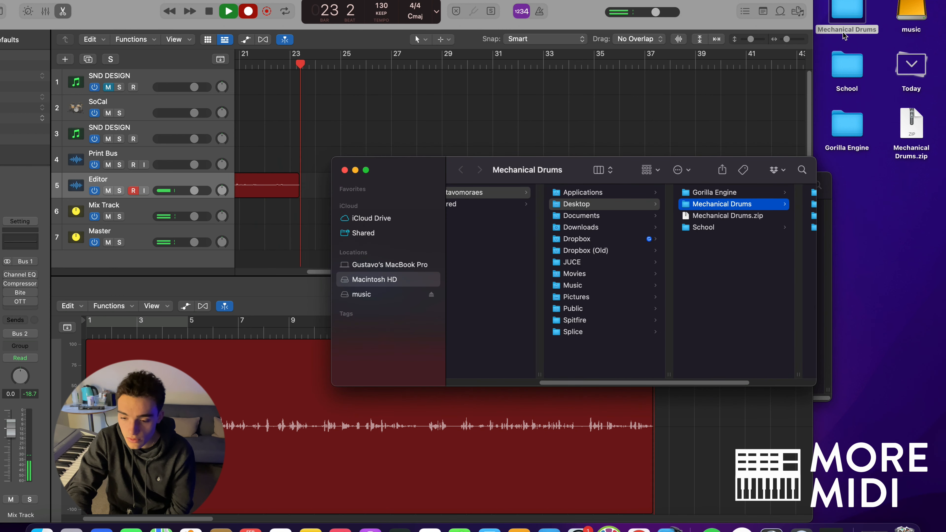
left_click_drag(705, 383, 777, 383)
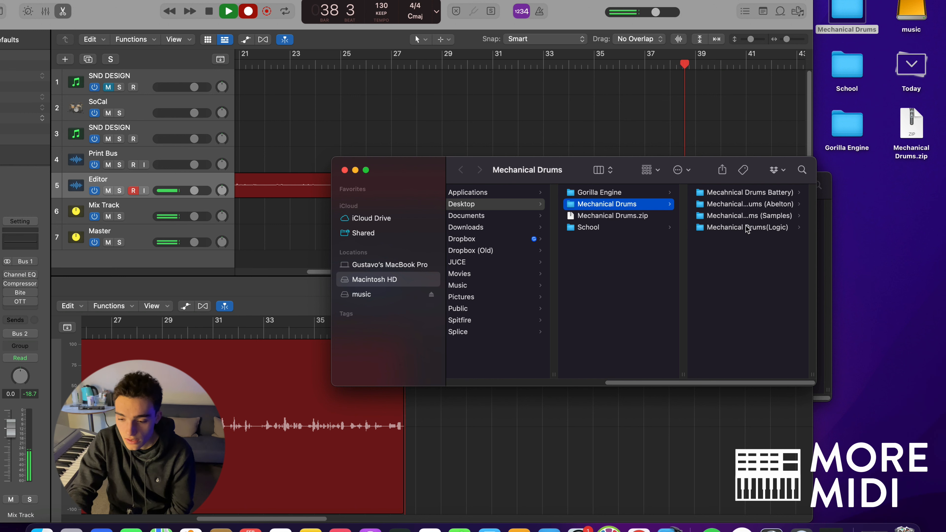
left_click_drag(715, 167, 704, 166)
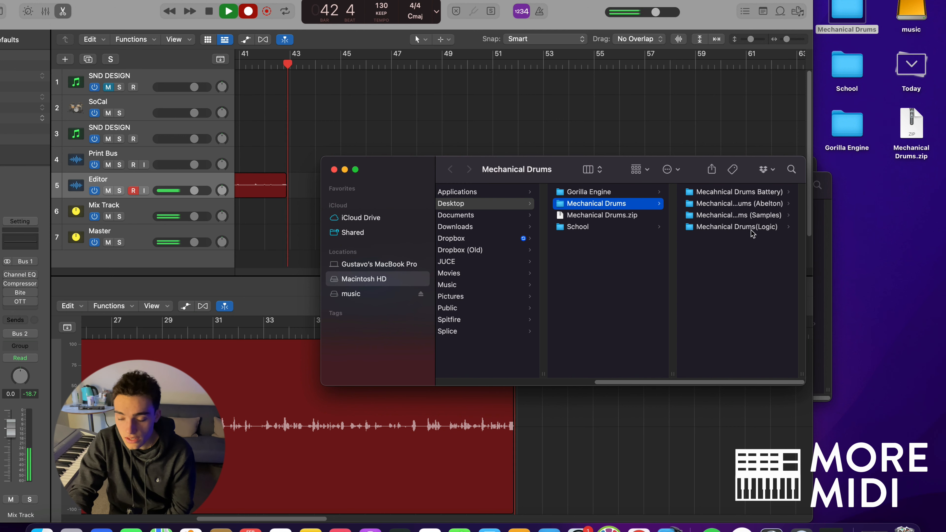
Return to Logic Pro, select the second SND DESIGN track (track 3), and open its Battery 4 instrument
left_click_drag(571, 0, 689, 1)
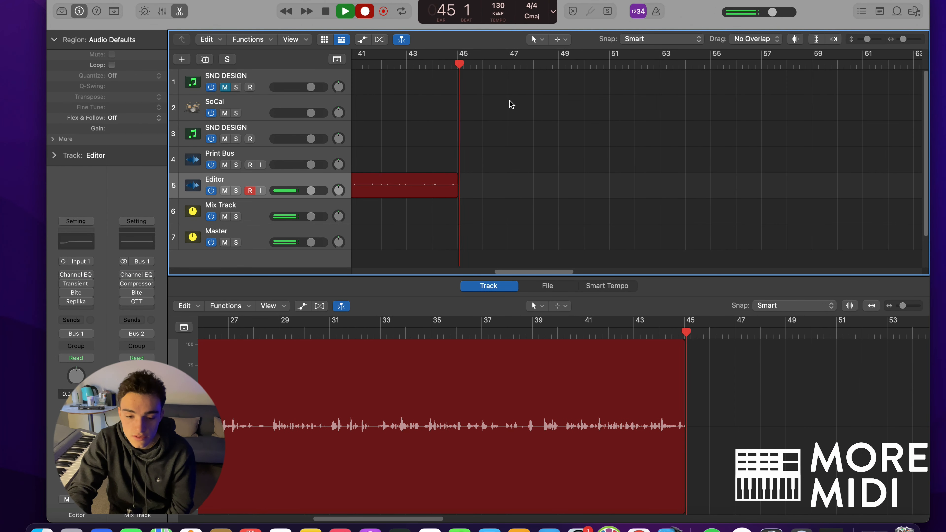
left_click(305, 130)
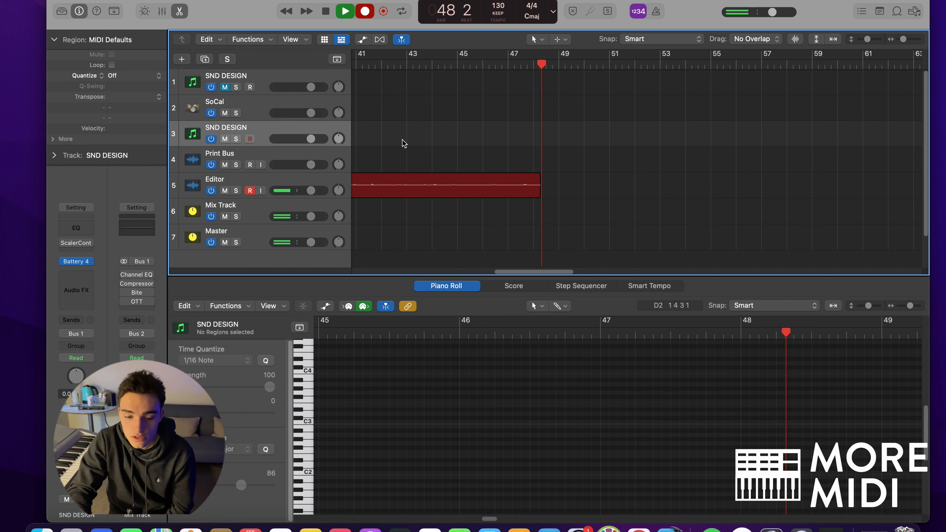
left_click(78, 265)
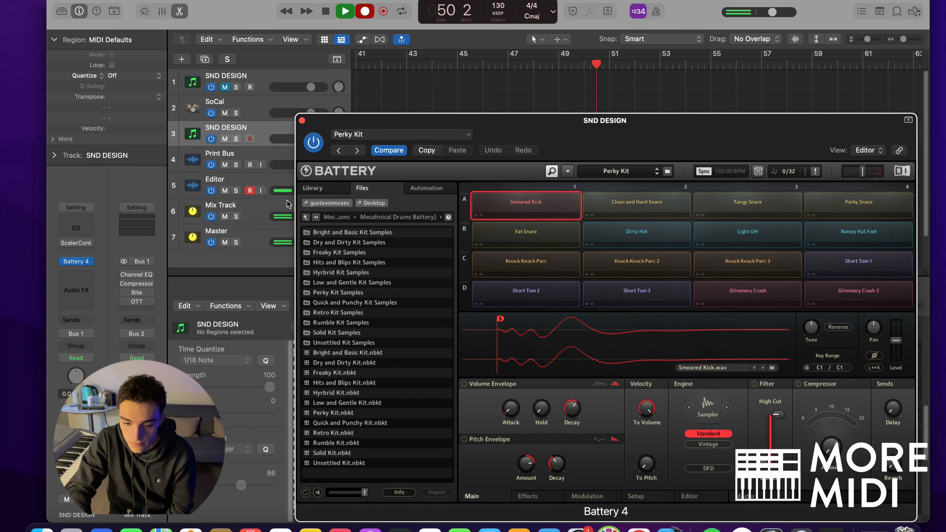
Browse in Battery's file browser from the home folder up through its parent folders to the Workspace level
left_click(340, 205)
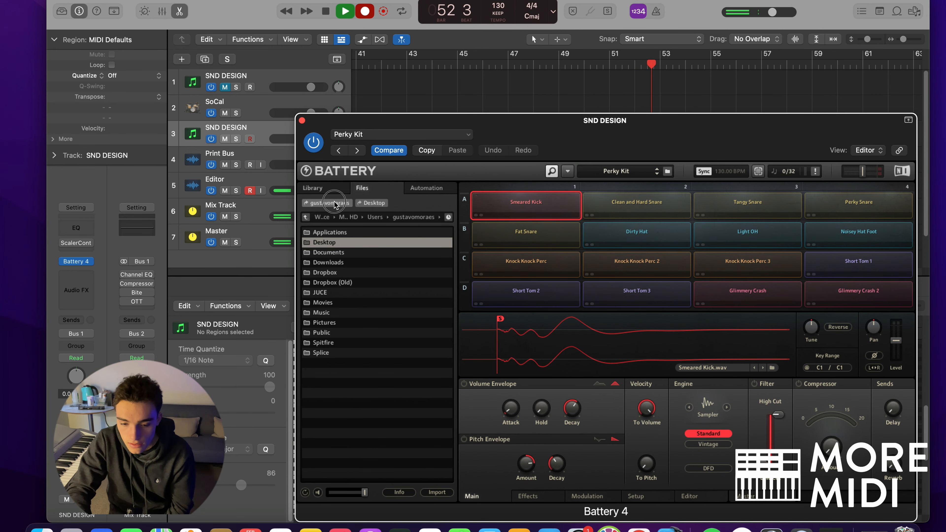
left_click(306, 217)
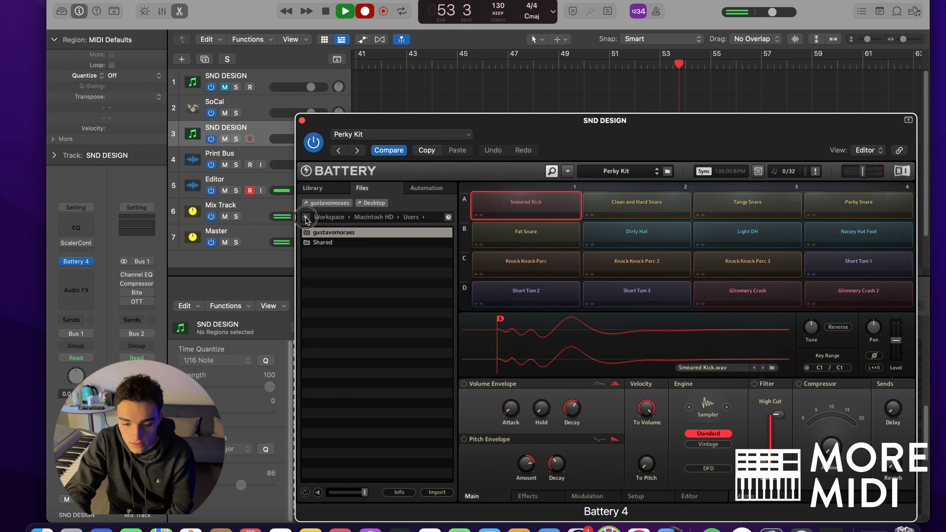
left_click(305, 218)
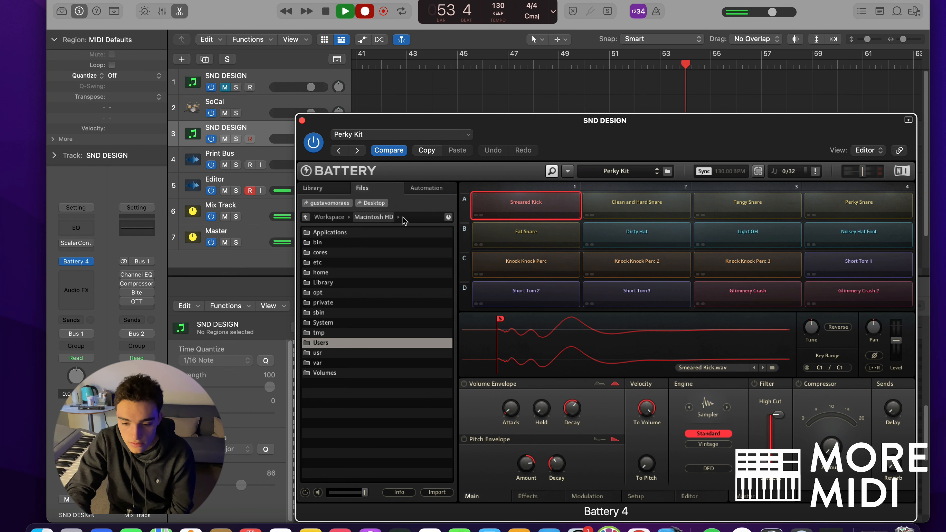
left_click(307, 218)
View Battery's factory kit library, return to the file browser, and look at the locations under Workspace
left_click(313, 188)
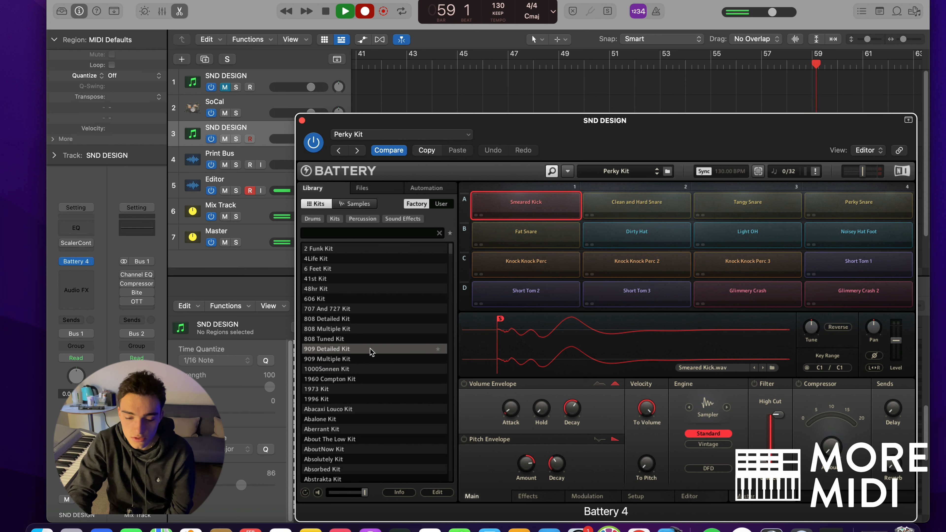
left_click(374, 189)
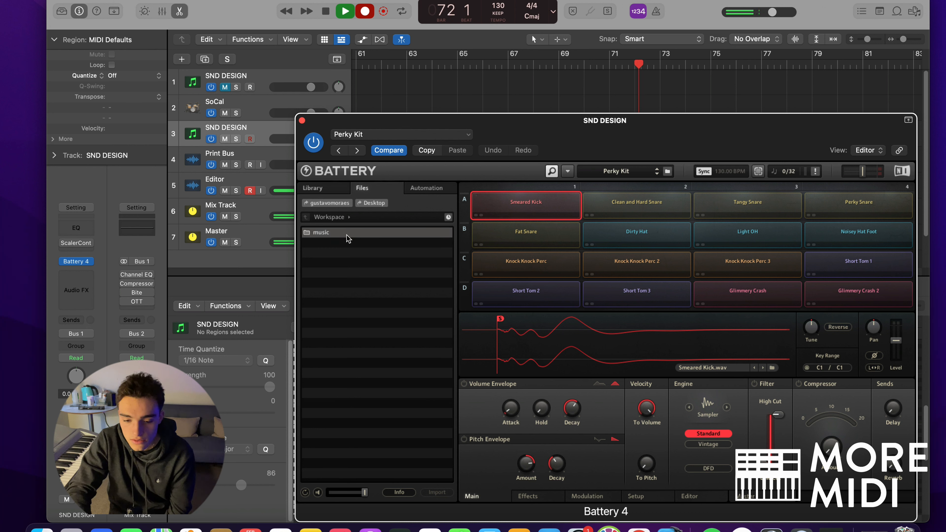
left_click(349, 217)
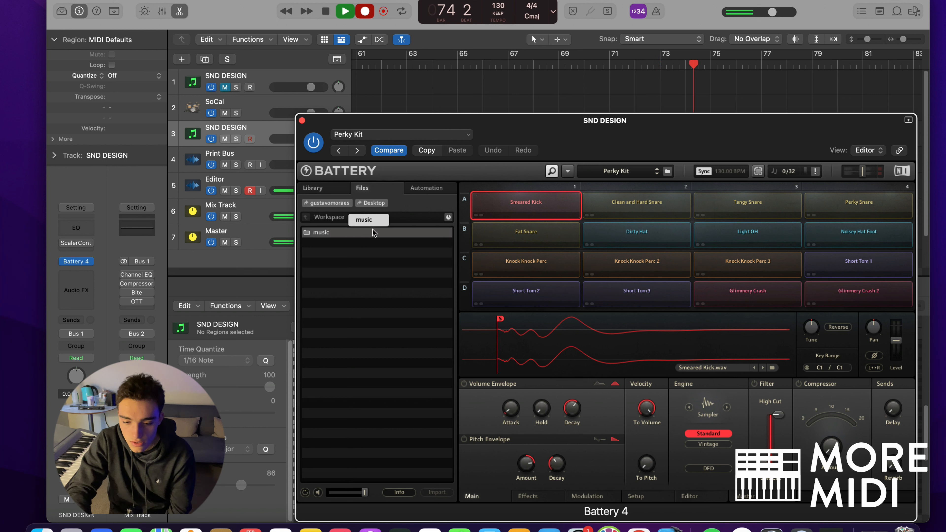
left_click(403, 216)
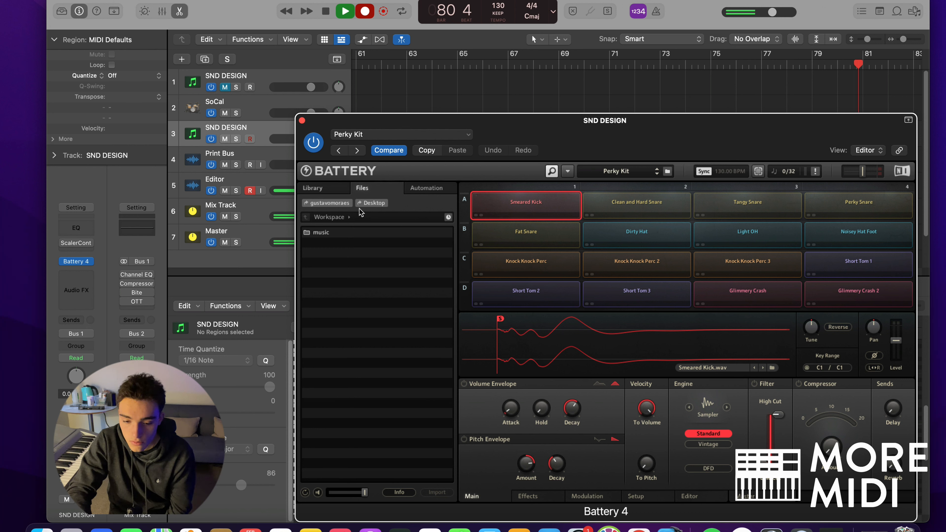
In Battery's file browser, go from Desktop into Mechanical Drums and open the Mecahnical Drums Battery) folder
left_click(365, 204)
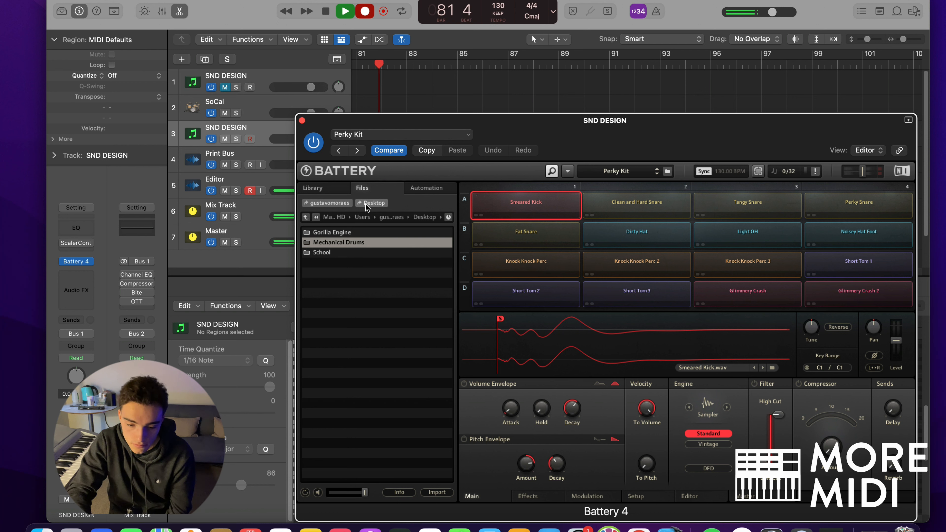
double_click(351, 243)
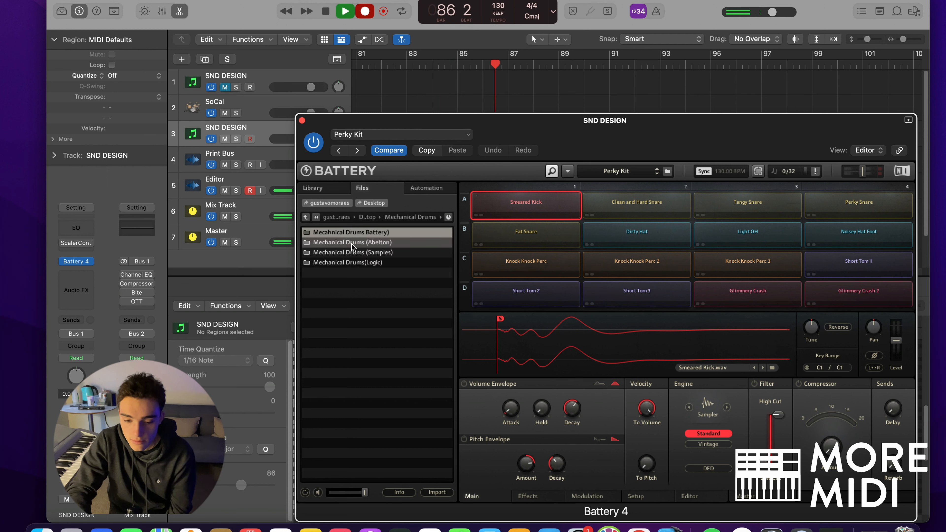
double_click(387, 233)
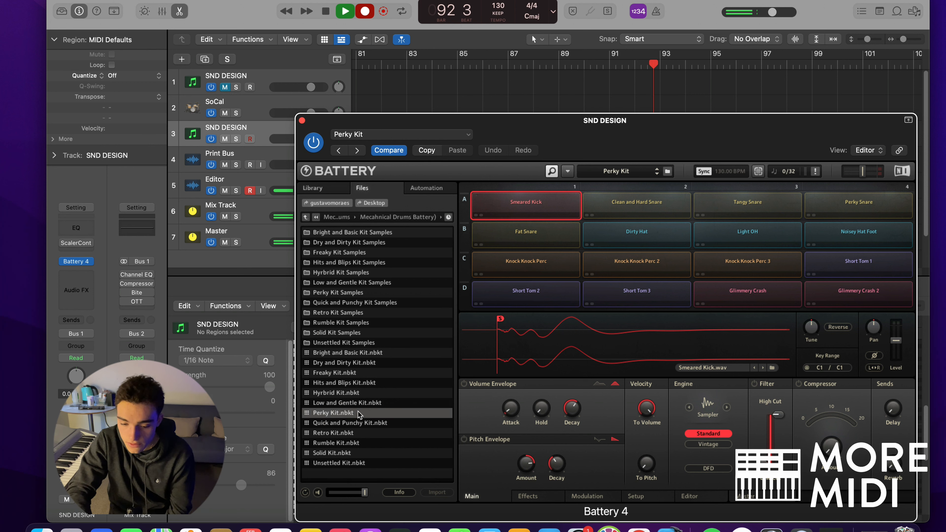
Load Hyrbrid Kit.nbkt into Battery, and replace it with Perky Kit.nbkt
left_click(360, 393)
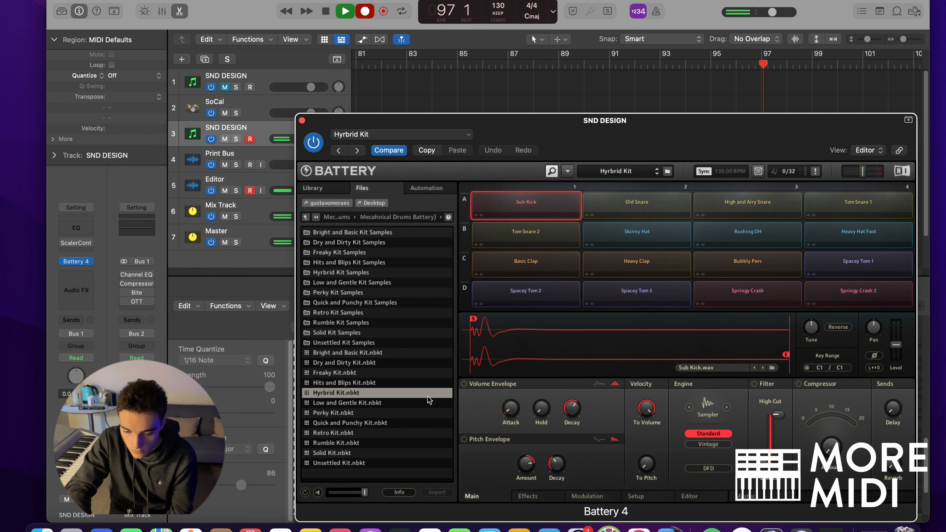
double_click(384, 412)
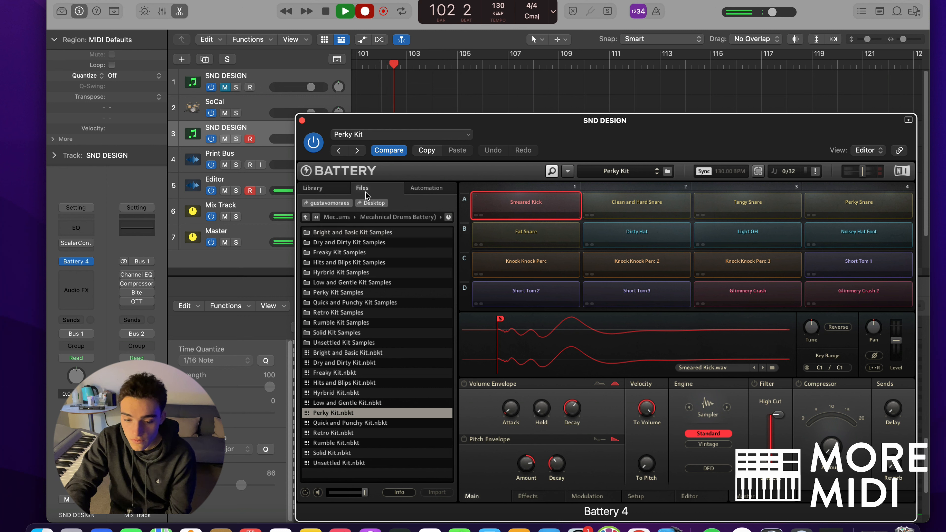
Go back up from the Battery kit folder through Mechanical Drums and Desktop to the home folder
left_click(305, 217)
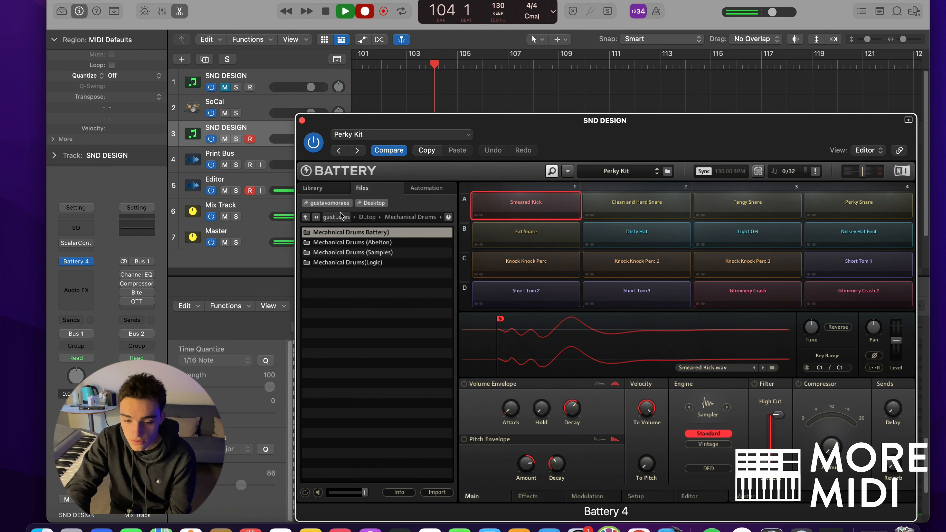
left_click(306, 217)
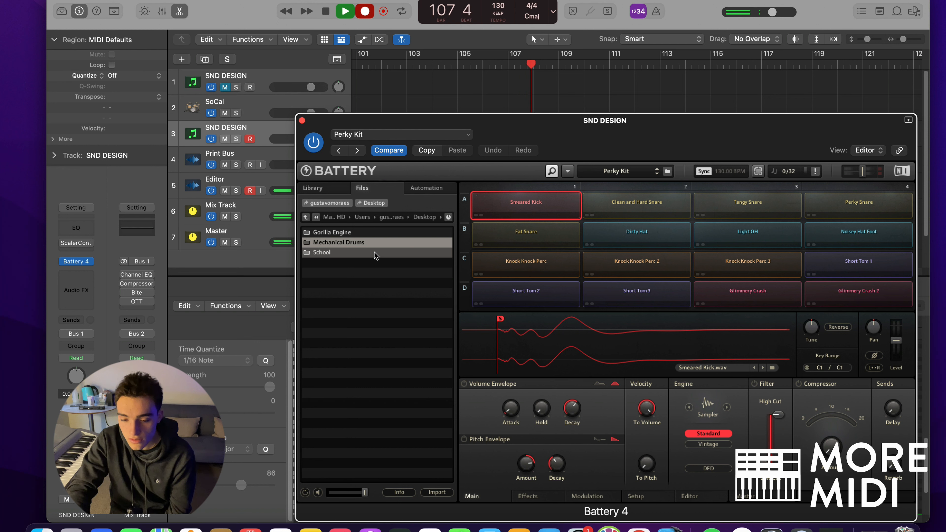
left_click(306, 217)
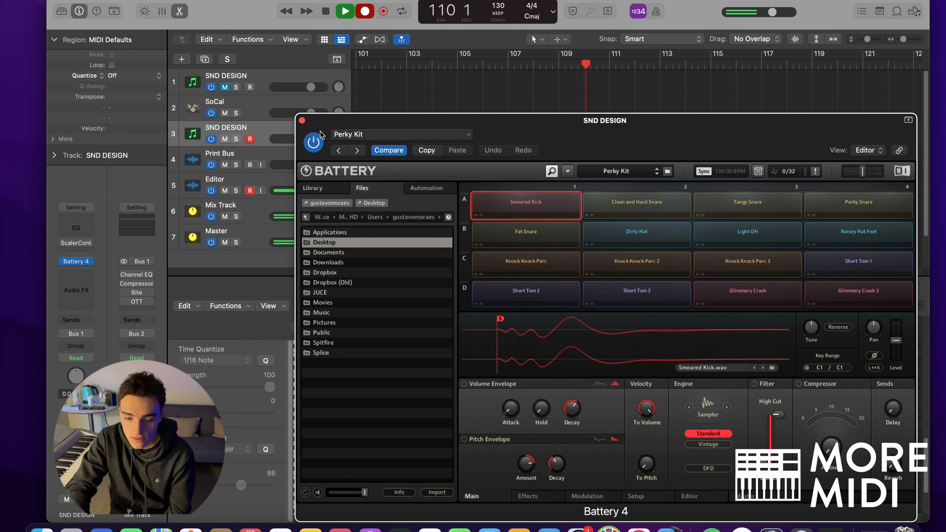
Close Battery, replace the track's instrument with Drum Machine Designer, and select the empty PERC 5 pad
left_click(302, 121)
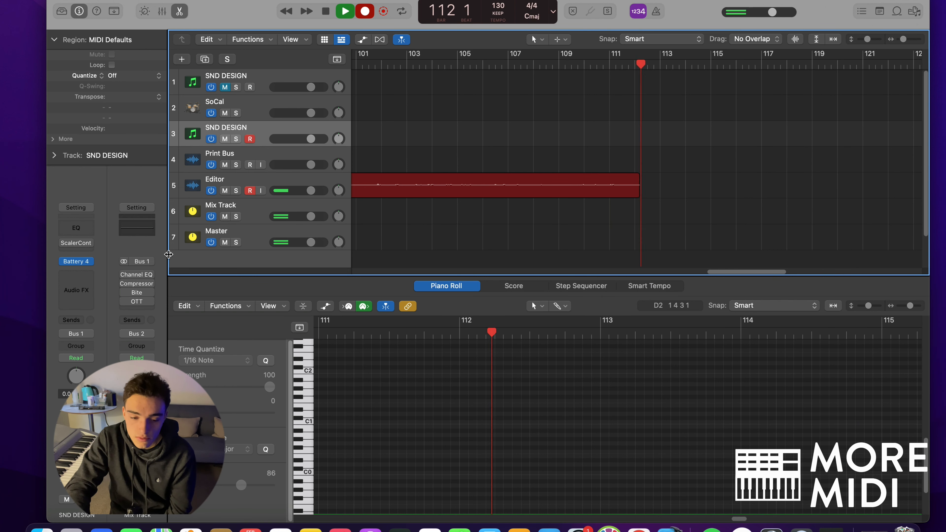
left_click(89, 261)
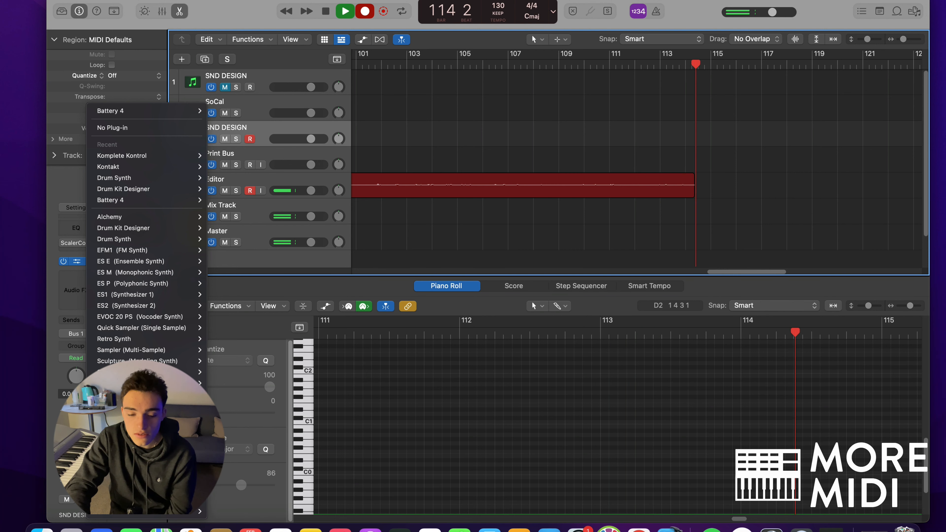
left_click(127, 455)
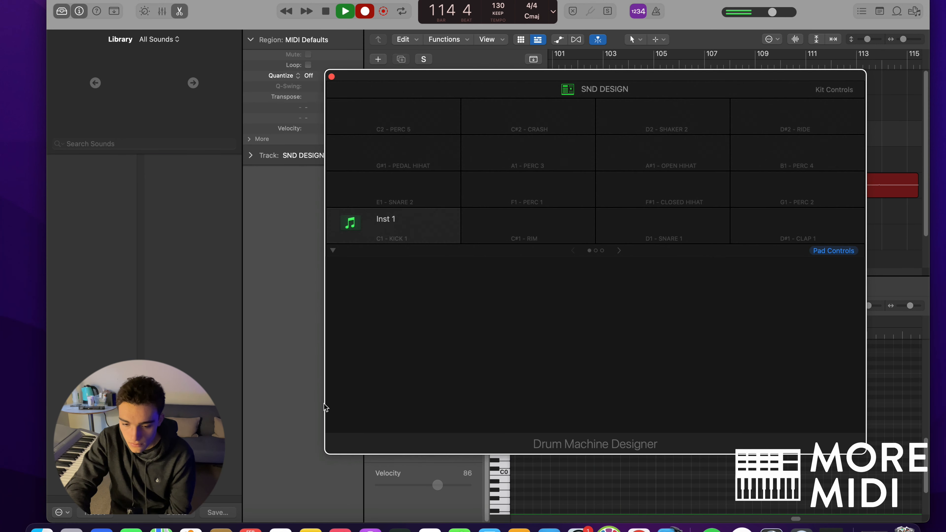
left_click(423, 119)
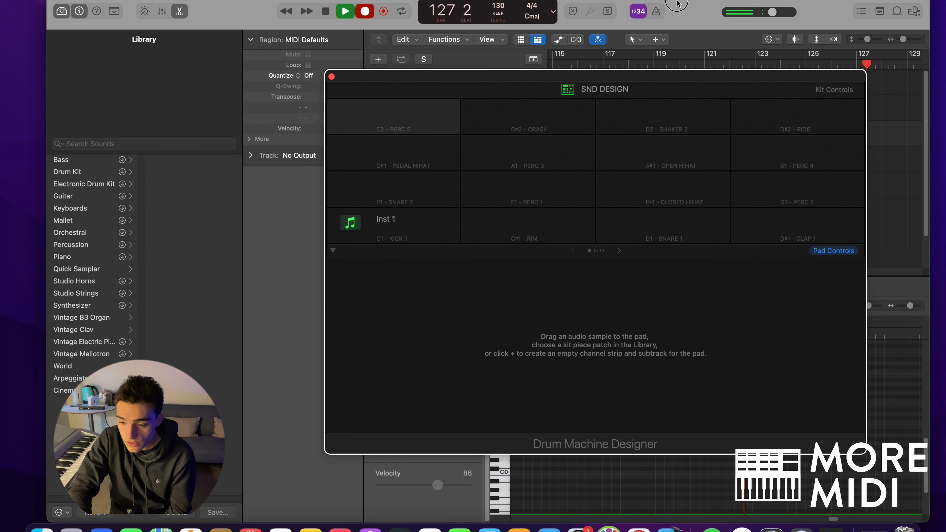
Move the Logic and Drum Machine Designer windows aside, open the desktop's Mechanical Drums folder, and reposition its Finder window
left_click_drag(677, 2, 550, 2)
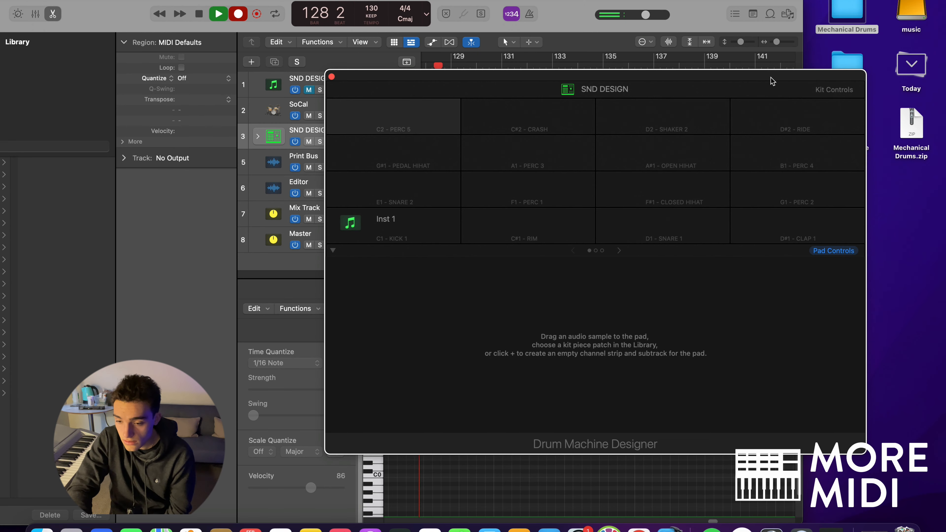
left_click_drag(770, 79, 807, 149)
left_click_drag(731, 2, 780, 1)
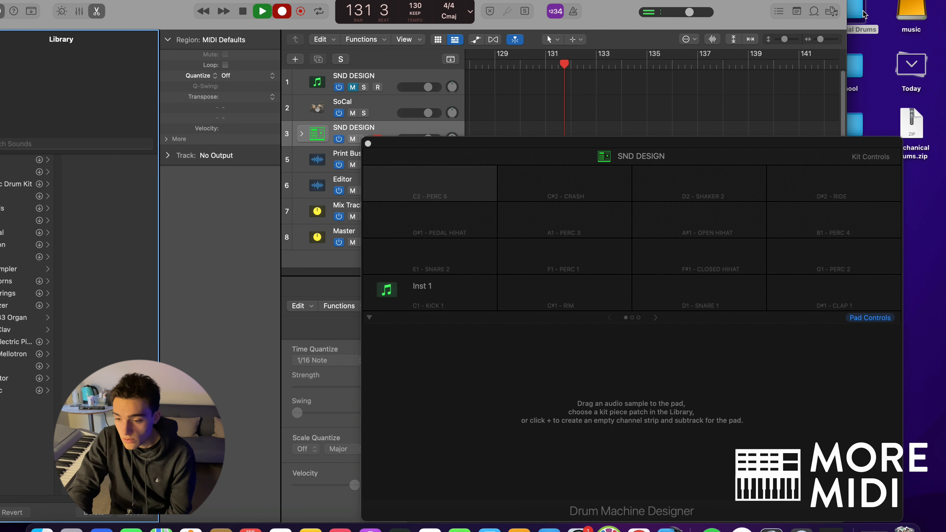
double_click(857, 11)
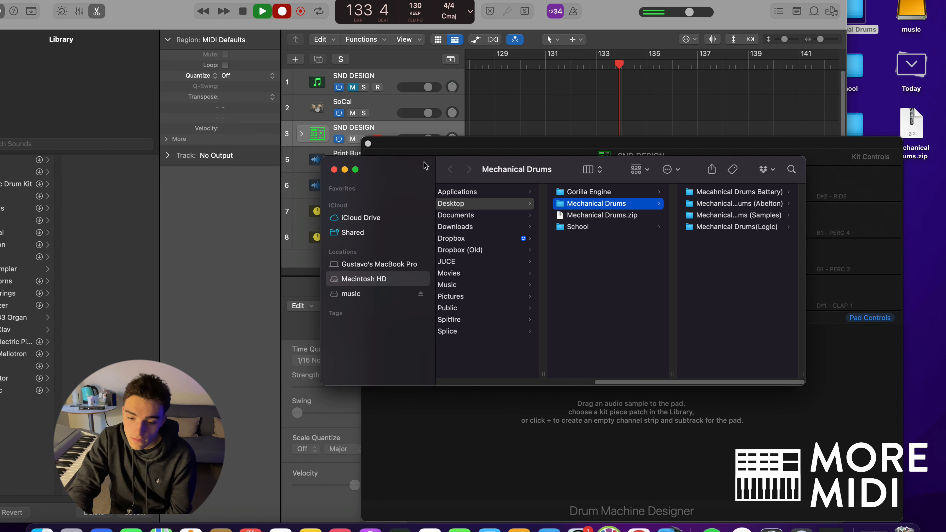
left_click_drag(425, 168, 609, 130)
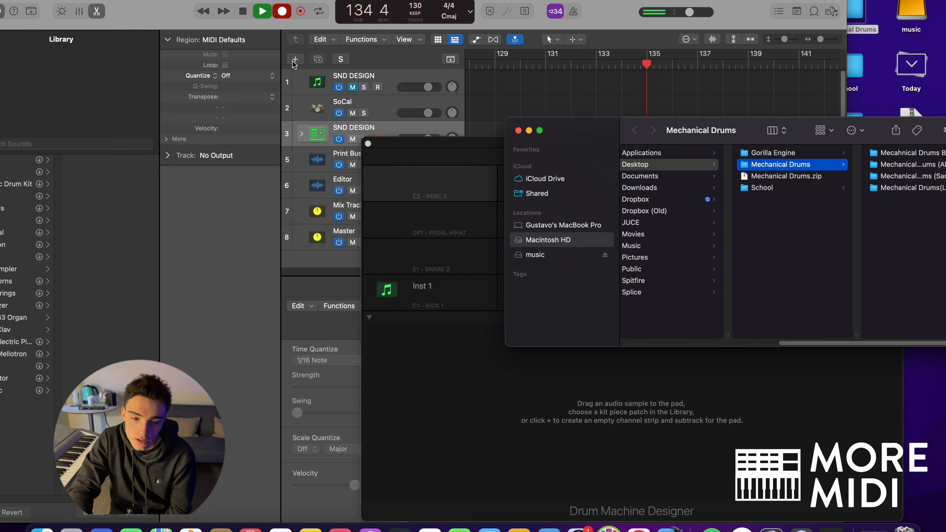
Open a second Finder window beside the Mechanical Drums one and display Macintosh HD in column view
left_click(69, 0)
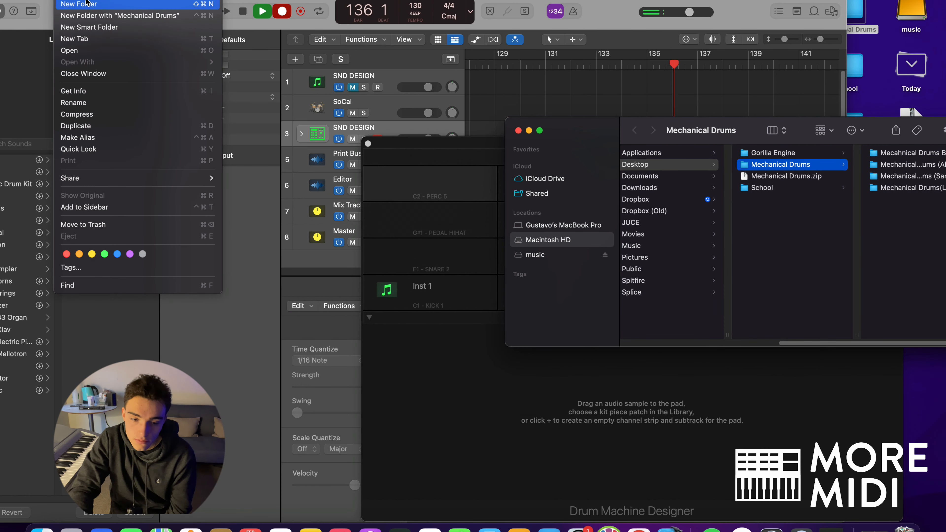
left_click(93, 0)
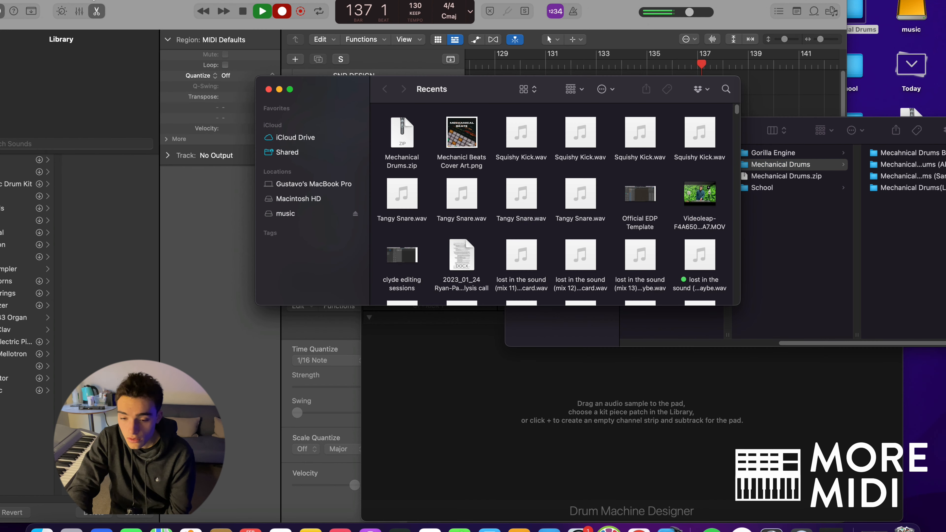
left_click_drag(494, 95, 375, 83)
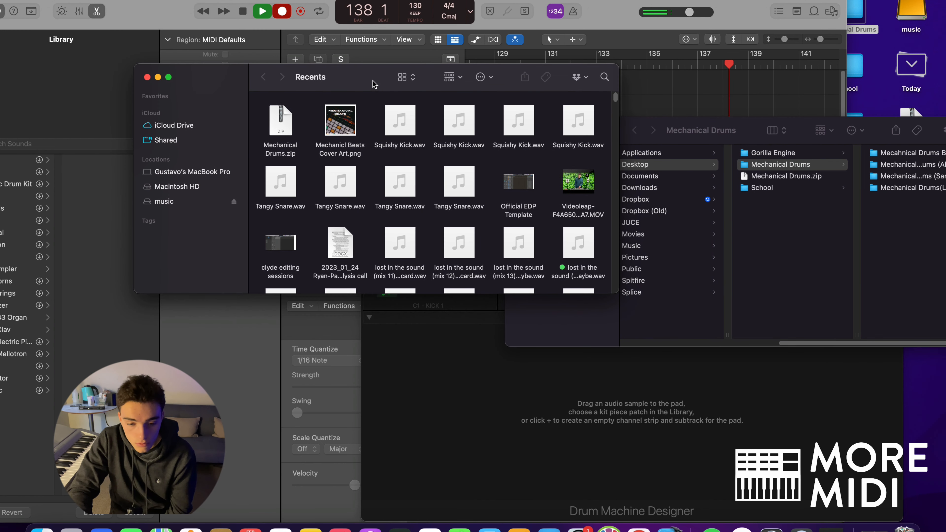
left_click(200, 190)
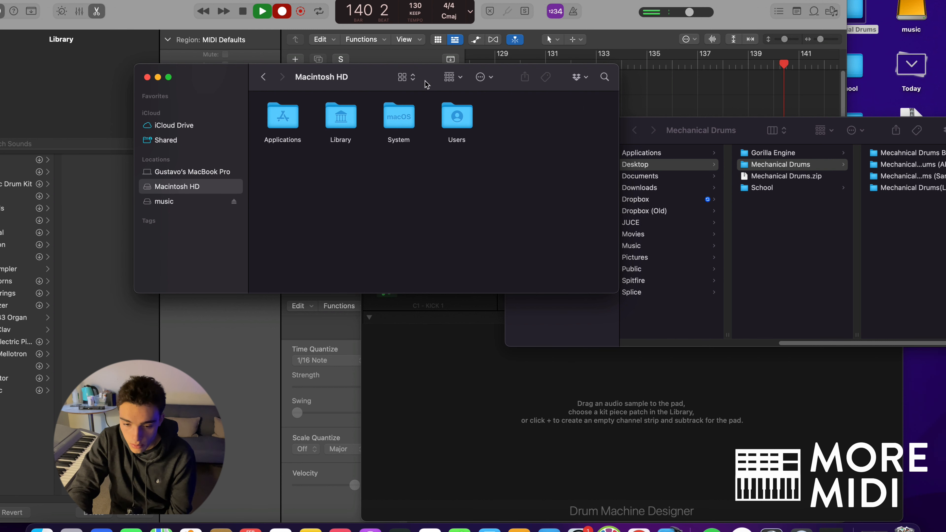
left_click(408, 77)
left_click(426, 110)
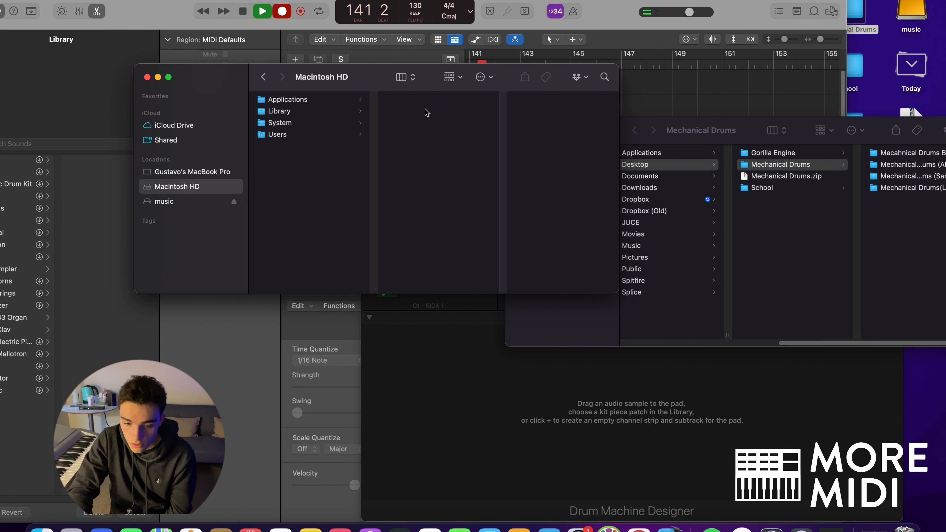
In the Macintosh HD window, navigate through Users and the home folder to Music > Audio Music Apps > Patches > Instrument
left_click(322, 135)
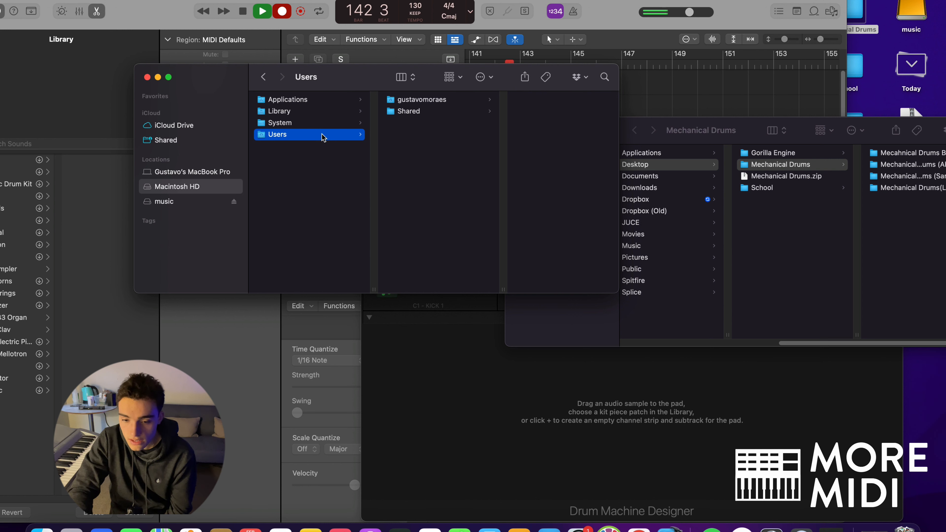
left_click(425, 101)
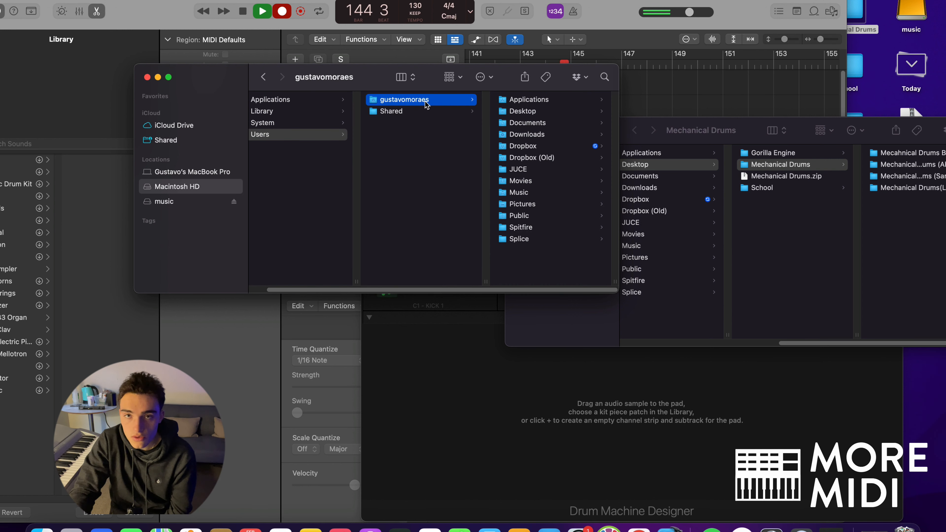
left_click(536, 196)
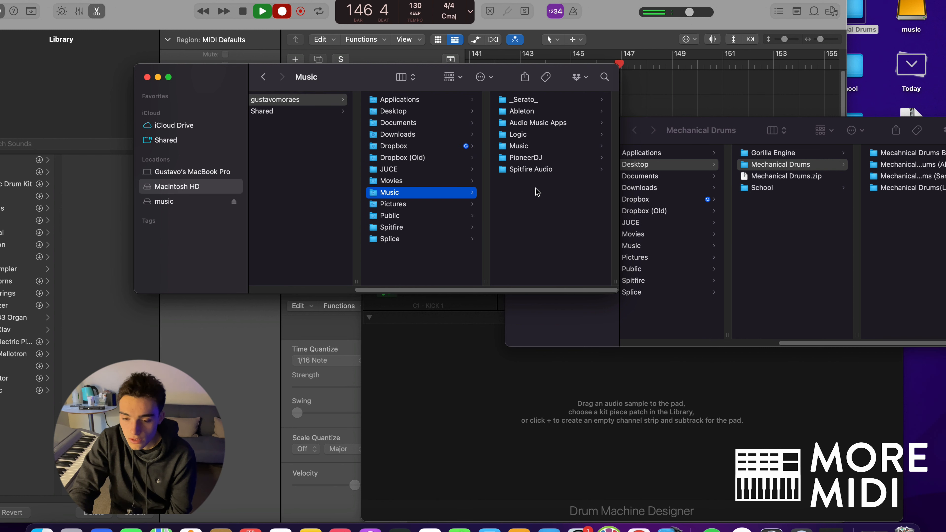
left_click(538, 123)
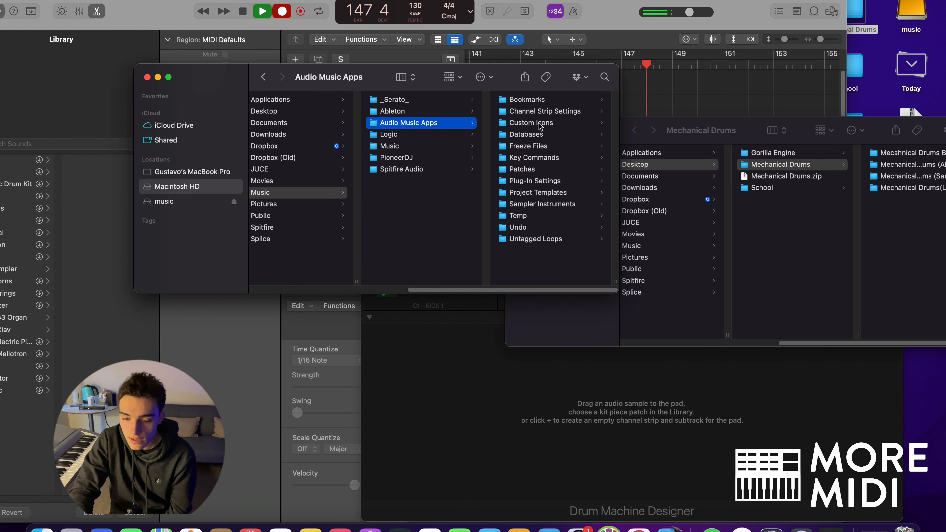
left_click(518, 170)
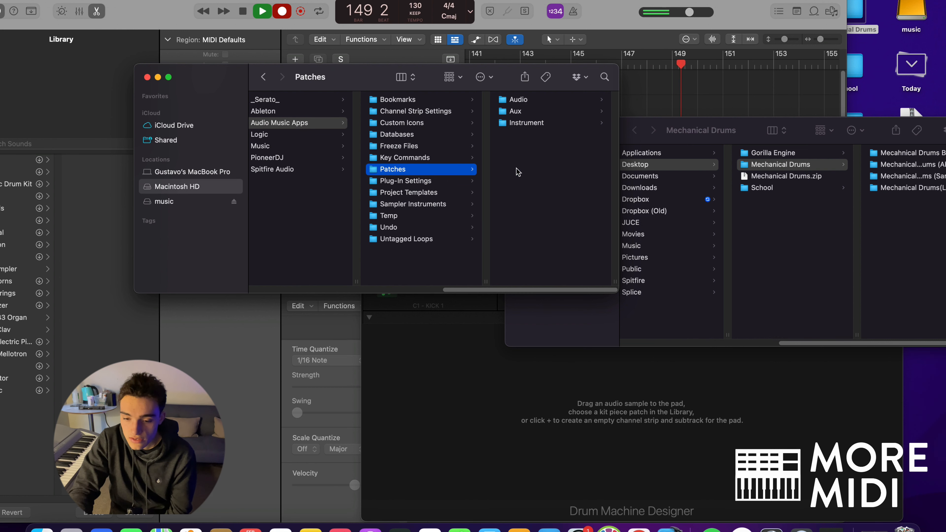
left_click(538, 123)
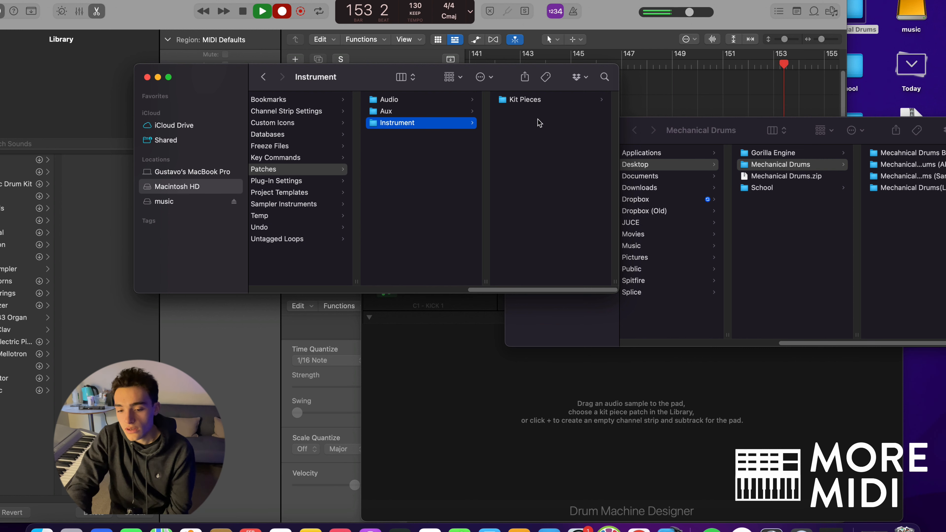
Move all the kit patches and the Samples folder from Mechanical Drums(Logic) into the Instrument patches folder
left_click(909, 188)
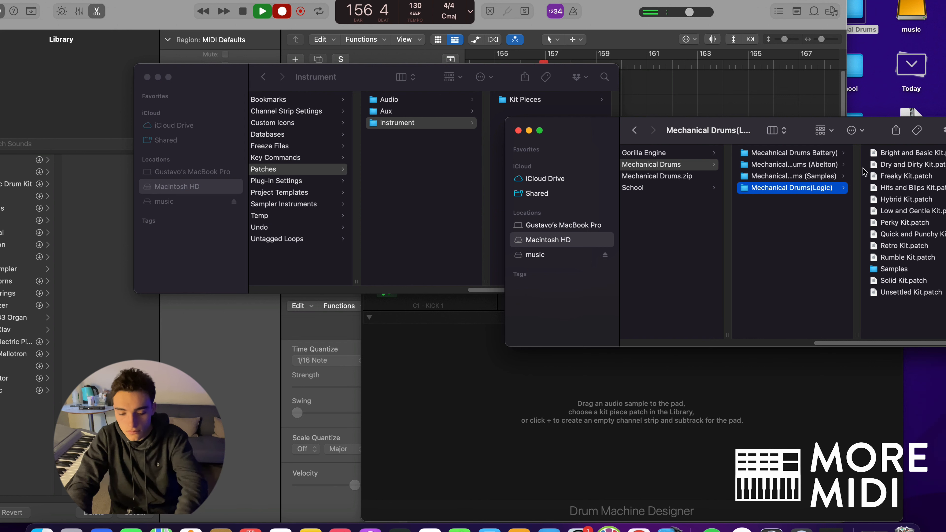
left_click(906, 154)
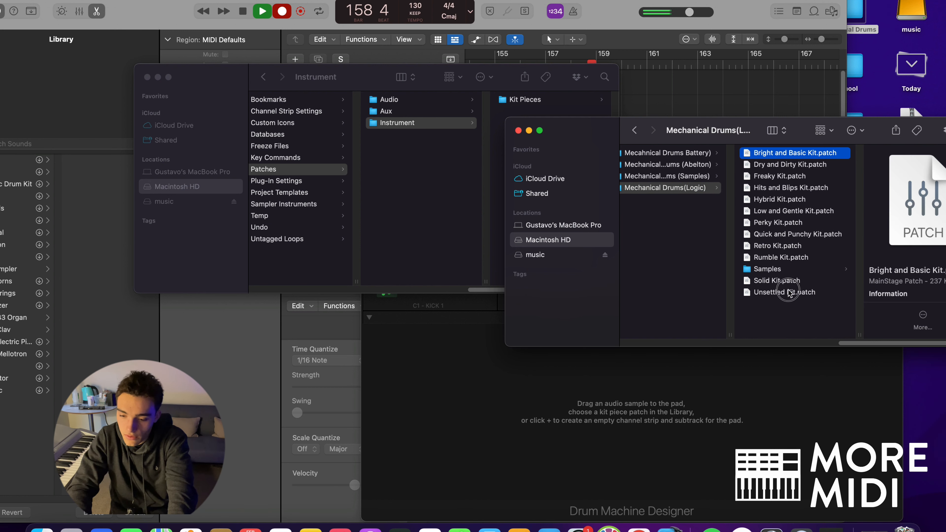
left_click(788, 292, "shift")
left_click_drag(765, 153, 413, 124)
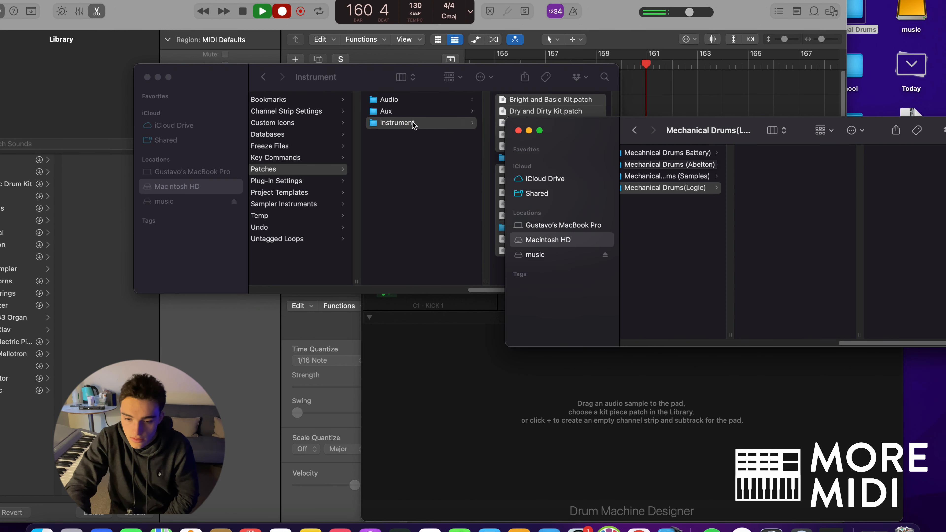
Close all the open Finder windows
left_click(518, 131)
left_click(147, 77)
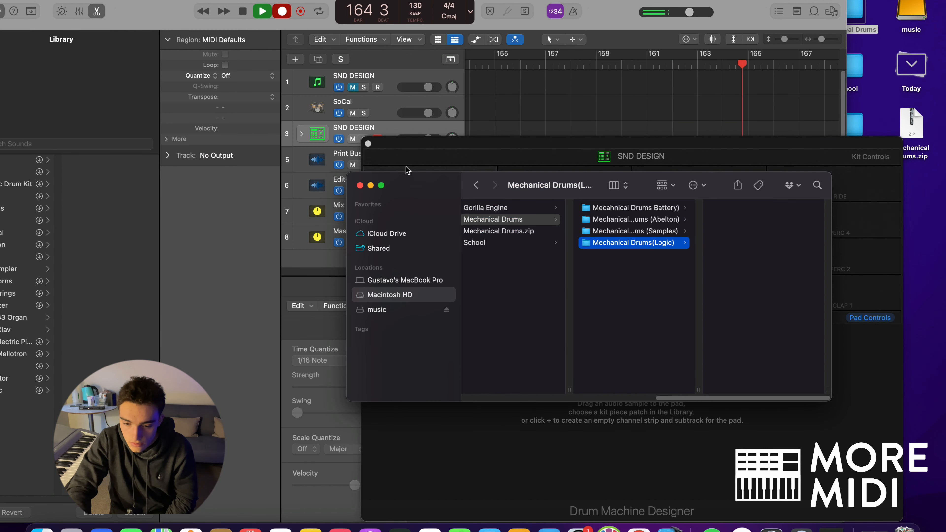
left_click(360, 185)
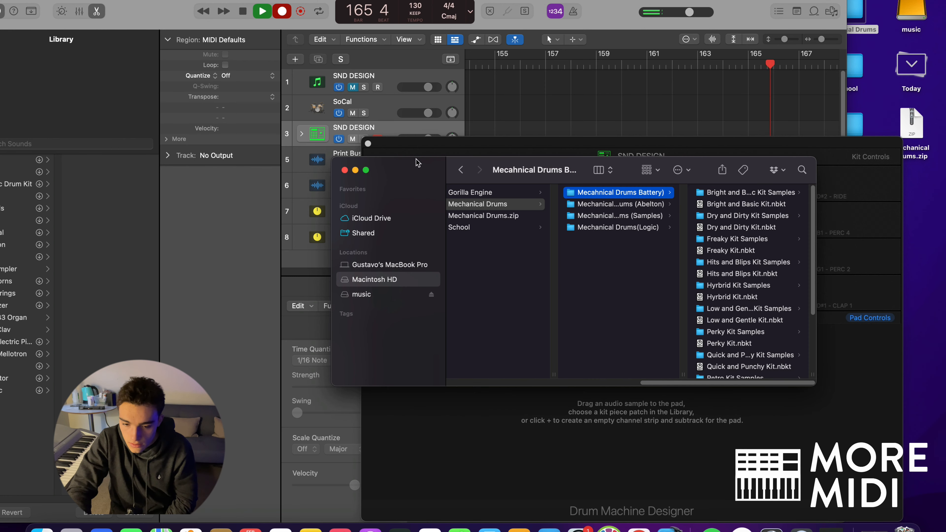
left_click(344, 170)
Shift the Logic window so its Library is fully visible, select the whole kit, and close Drum Machine Designer
left_click(507, 158)
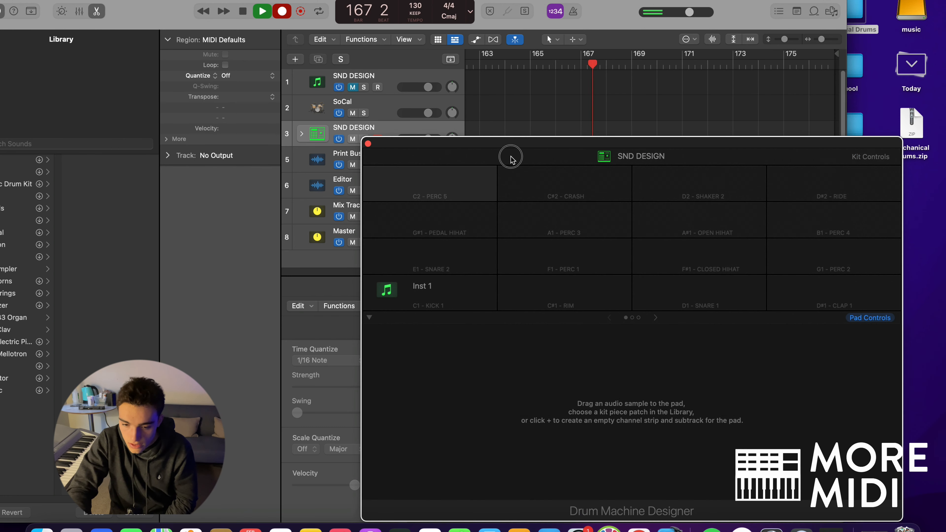
left_click_drag(509, 141, 516, 141)
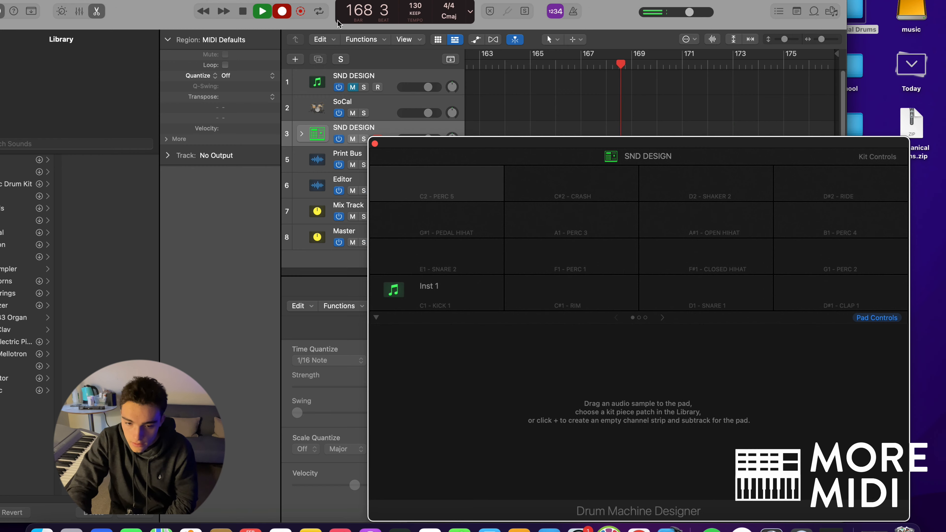
left_click_drag(522, 1, 605, 2)
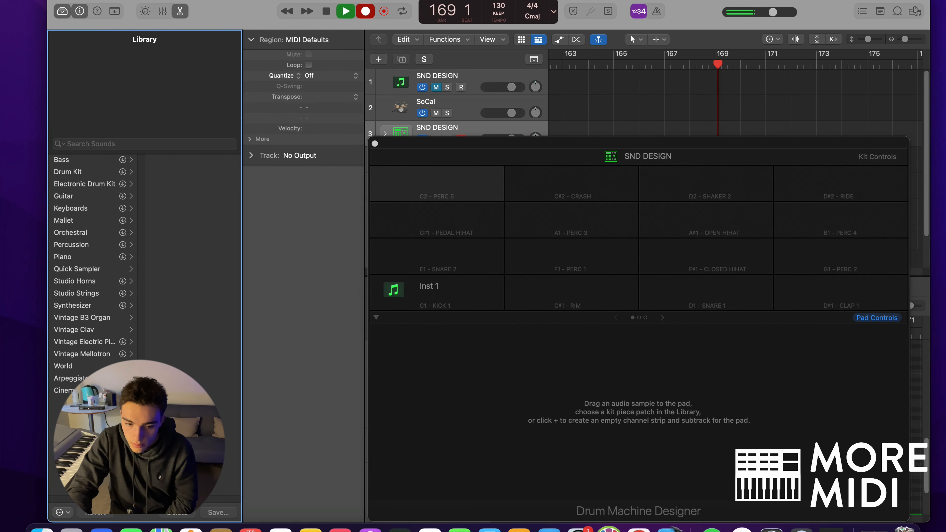
left_click(419, 158)
left_click(375, 143)
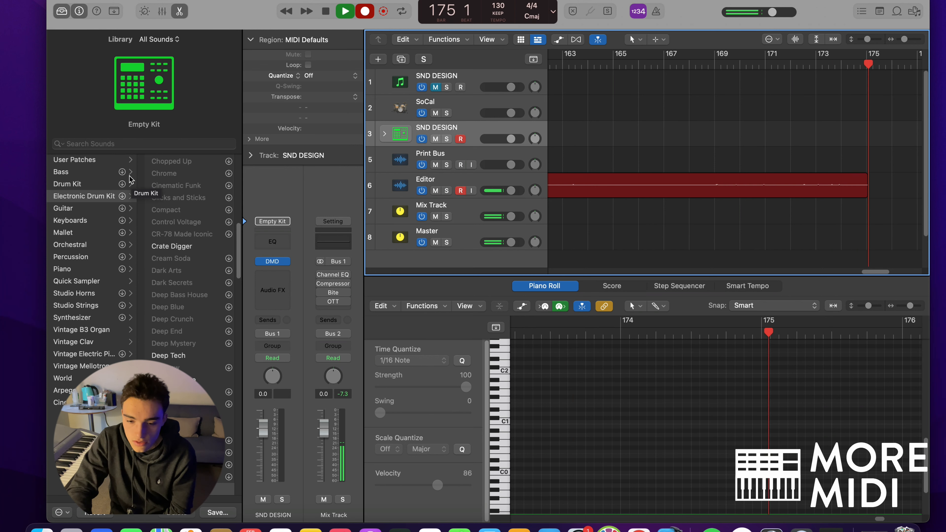
Reopen Drum Machine Designer, select the whole kit, and load Hybrid Kit from the Library's User Patches
left_click(272, 260)
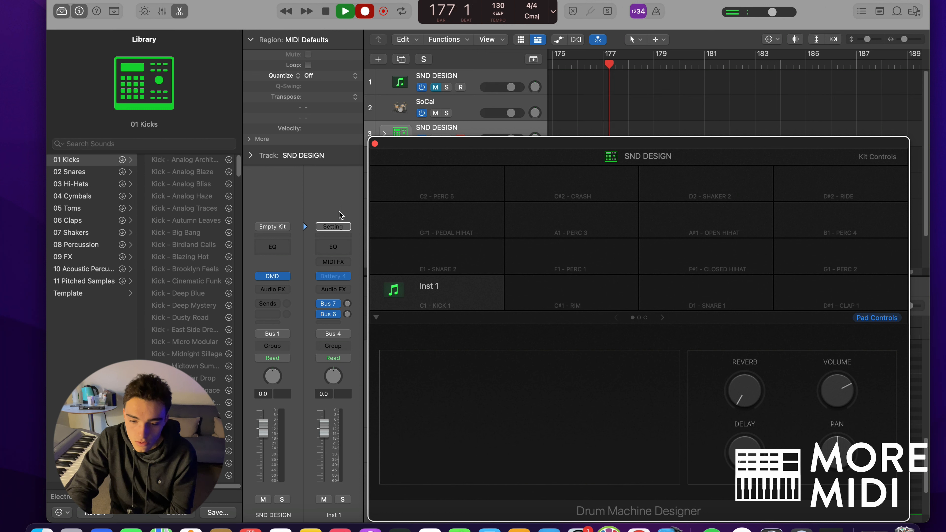
left_click(504, 158)
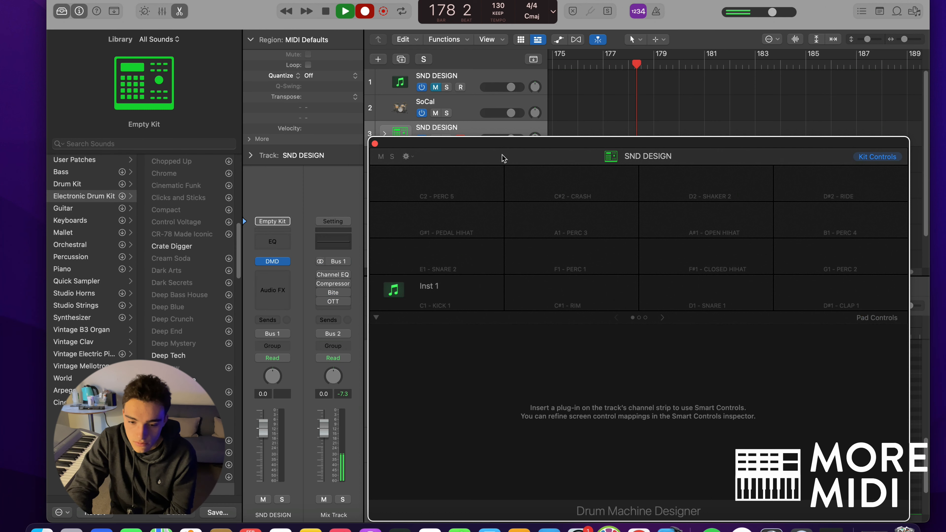
left_click(509, 156)
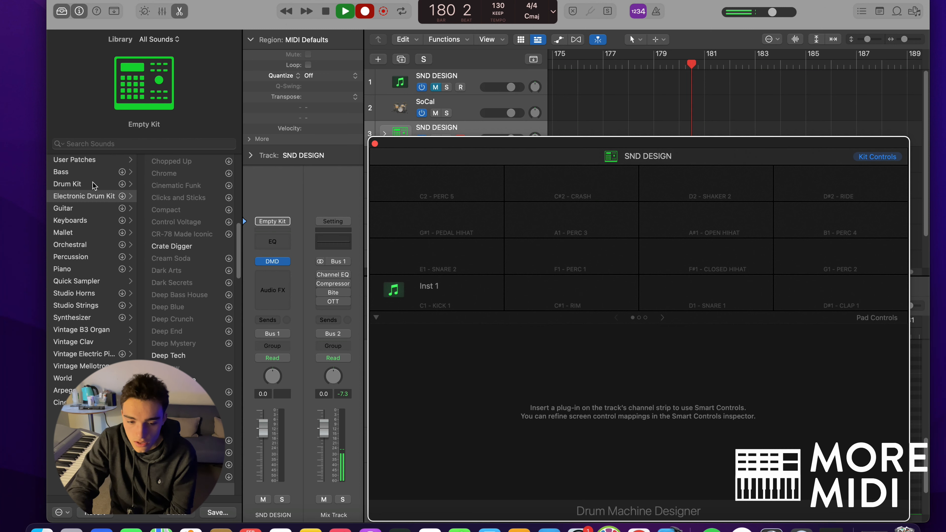
left_click(95, 163)
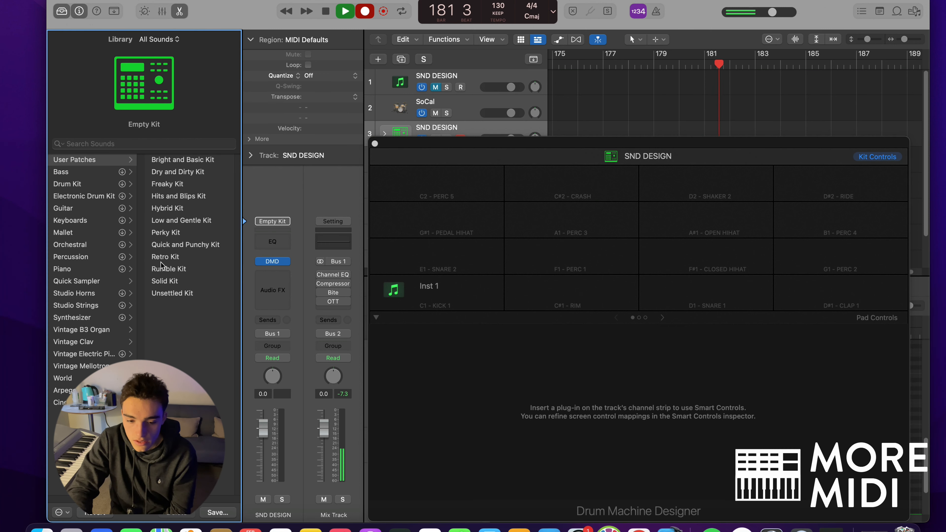
left_click(167, 208)
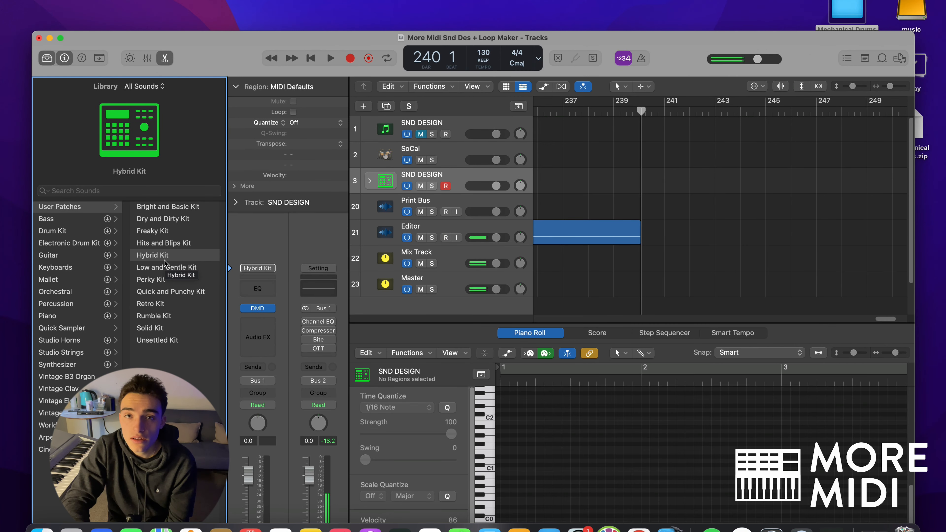
Set record arming on the Editor track and select the SND DESIGN drum machine track
left_click(446, 237)
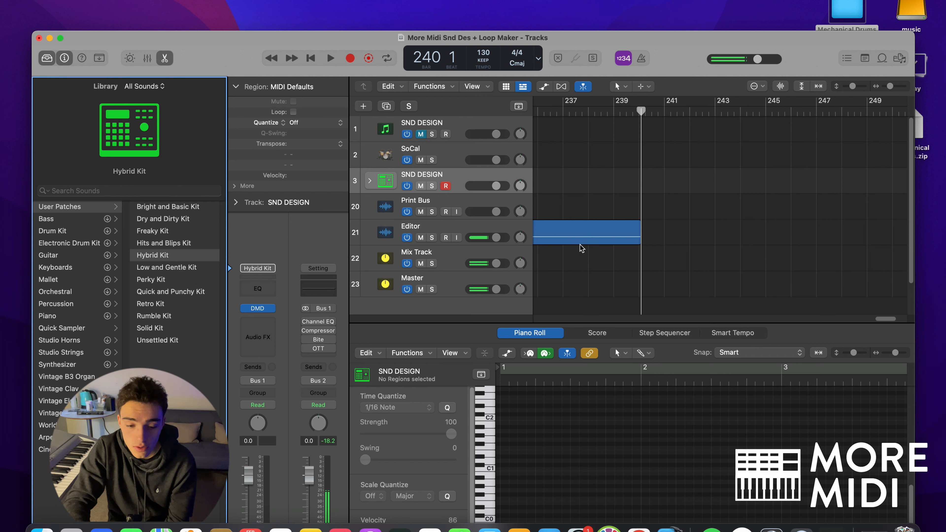
left_click(445, 238)
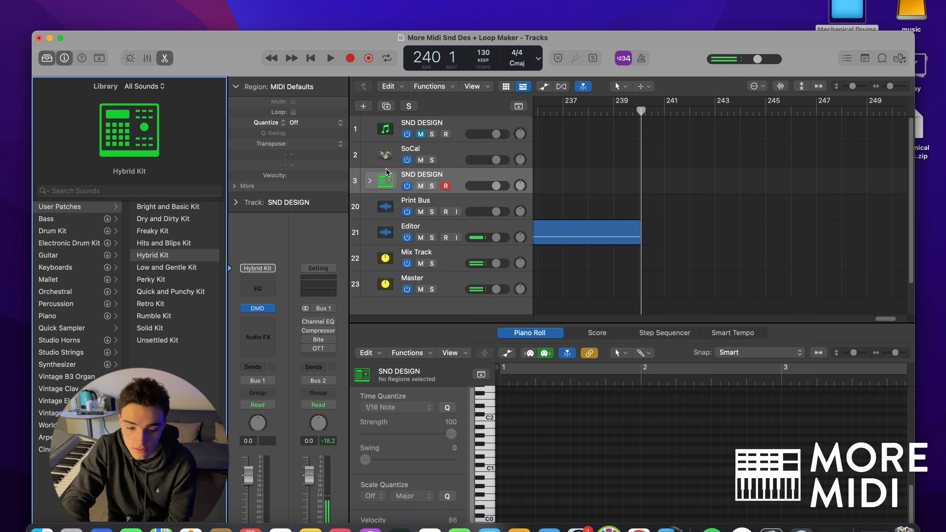
left_click(426, 174)
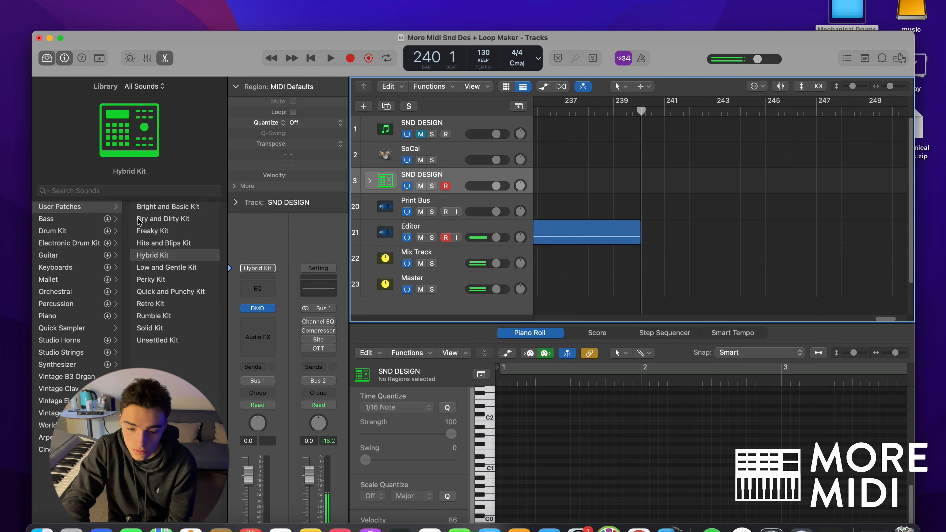
Reopen Drum Machine Designer, audition Freaky Kit, load Retro Kit, and close the Drum Machine Designer window
left_click(258, 308)
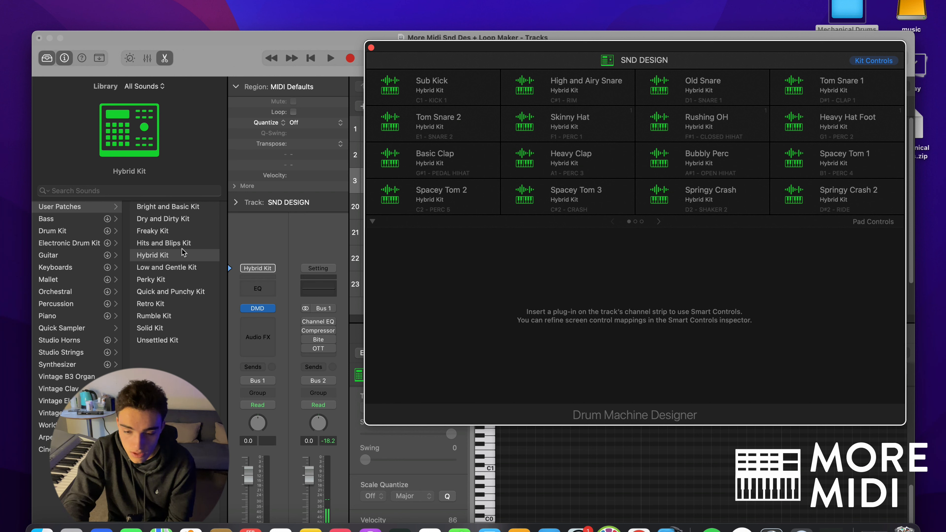
left_click(176, 232)
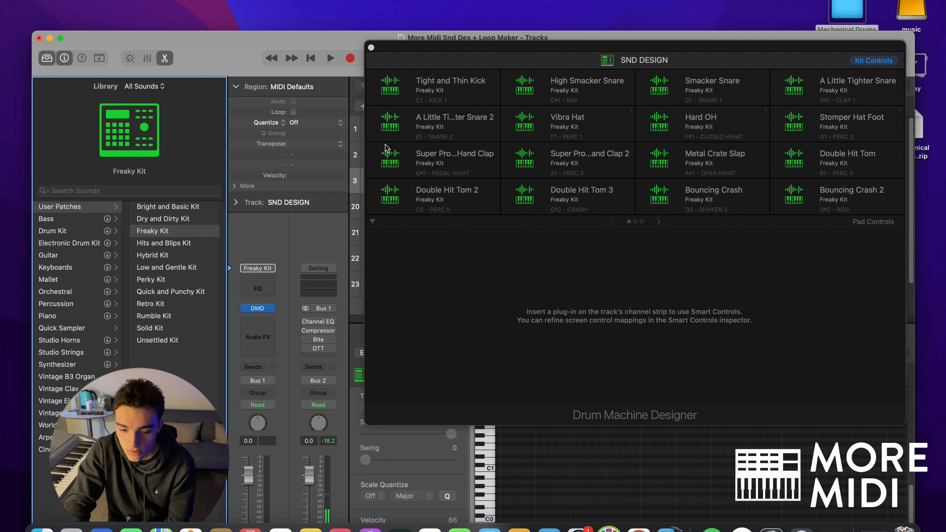
left_click(182, 306)
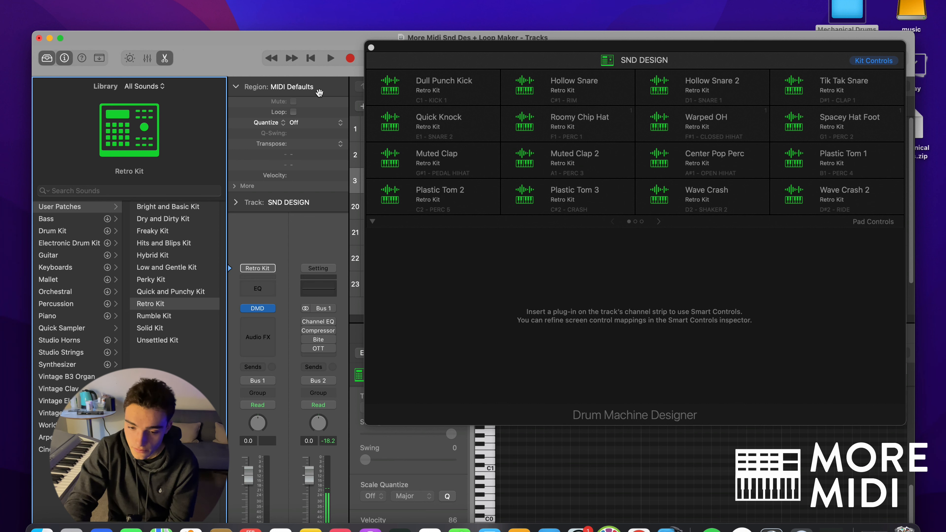
left_click(371, 48)
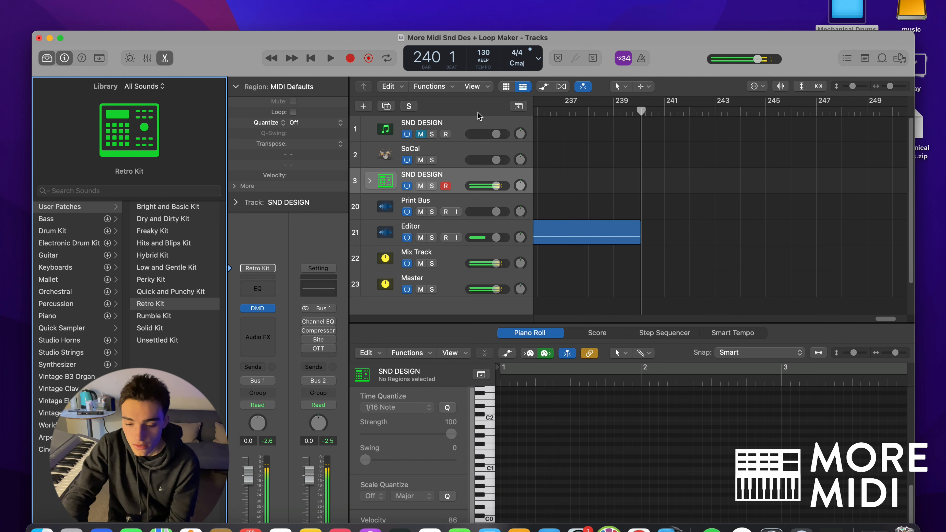
Start recording in Logic, minimize its window, and switch to the Untitled set in Ableton Live
key("r")
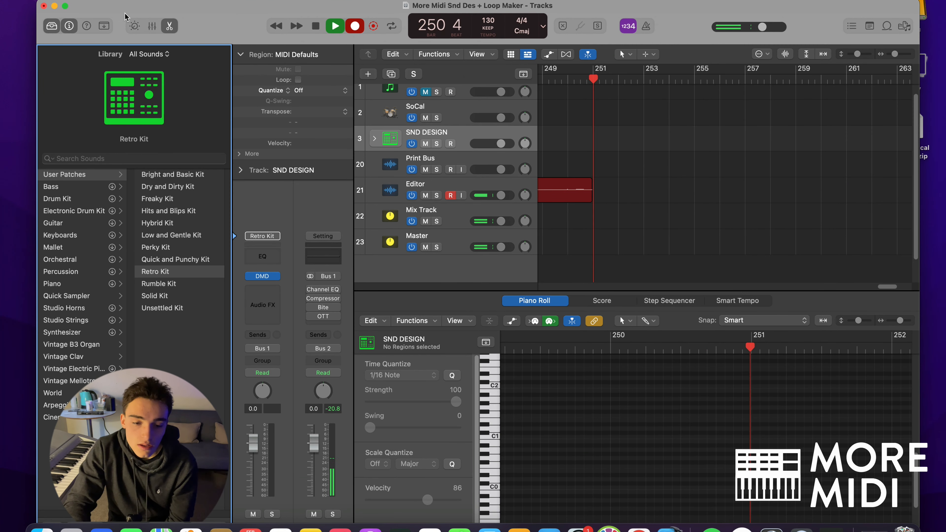
left_click(56, 6)
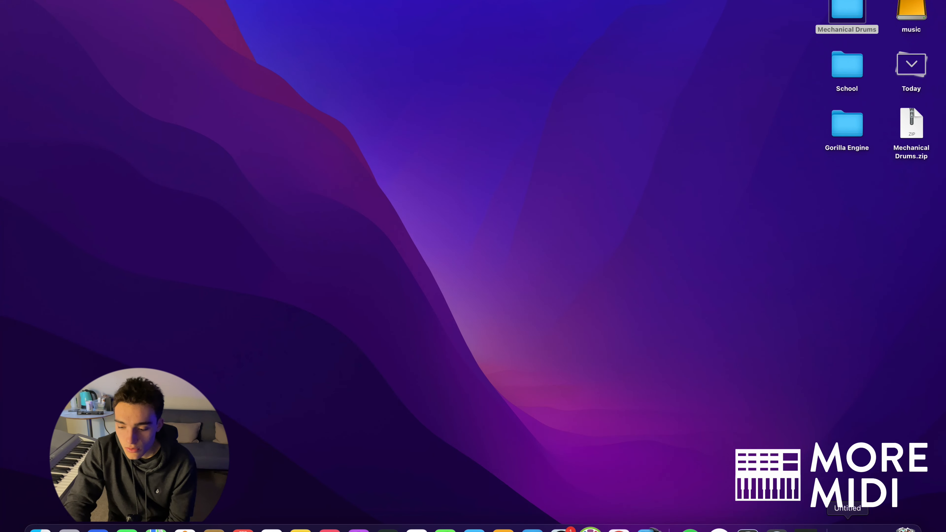
left_click(870, 530)
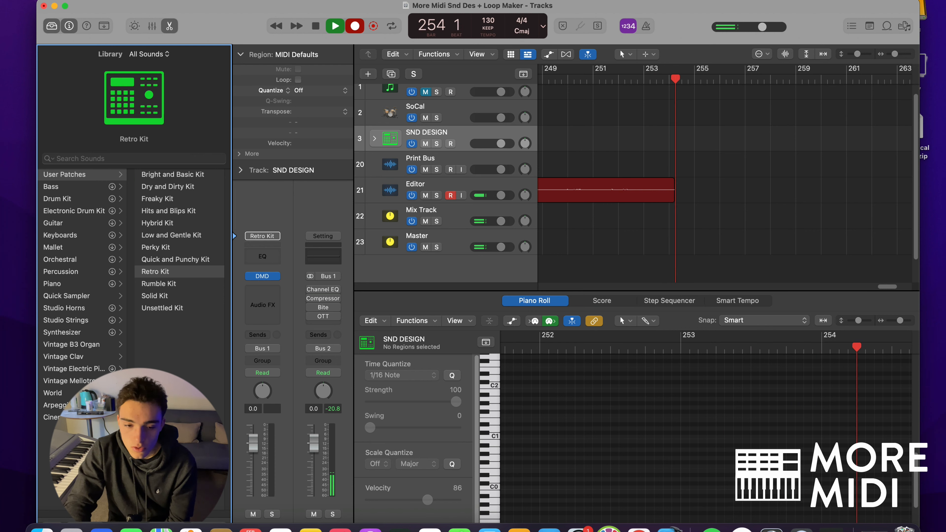
left_click(55, 7)
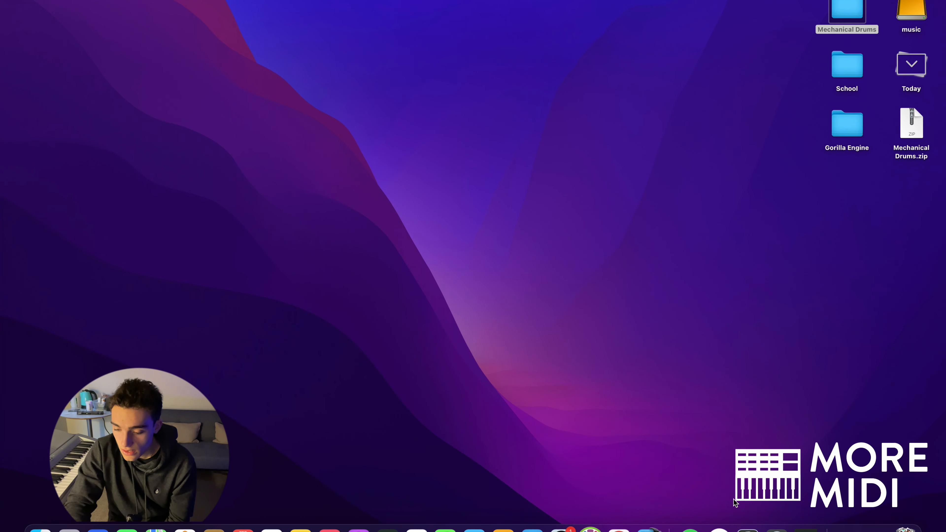
left_click(779, 528)
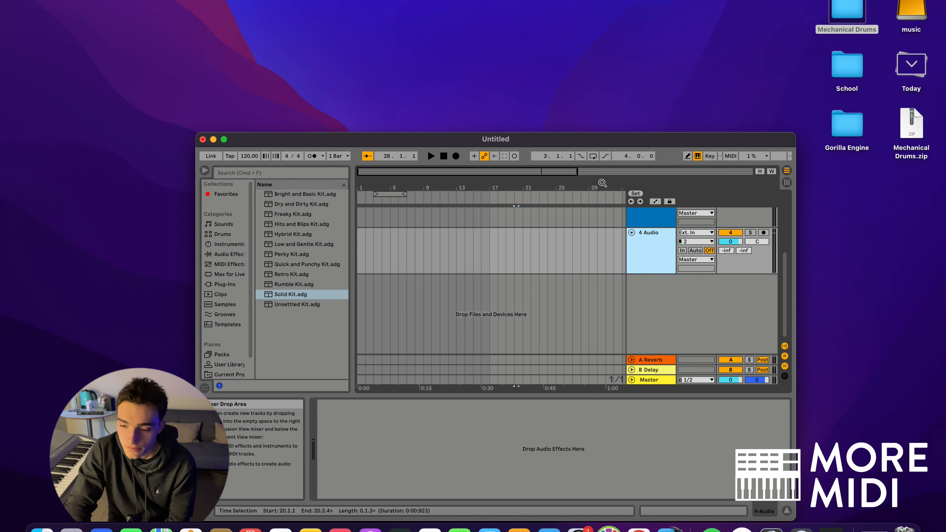
Move the Ableton Live window to the upper part of the desktop and enlarge it until all four tracks show
left_click_drag(678, 138, 593, 9)
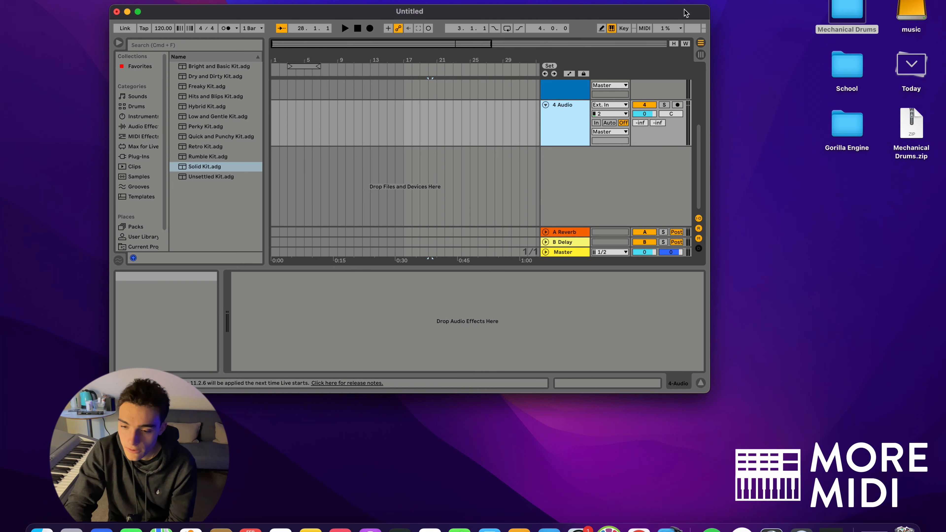
left_click_drag(710, 6, 731, 0)
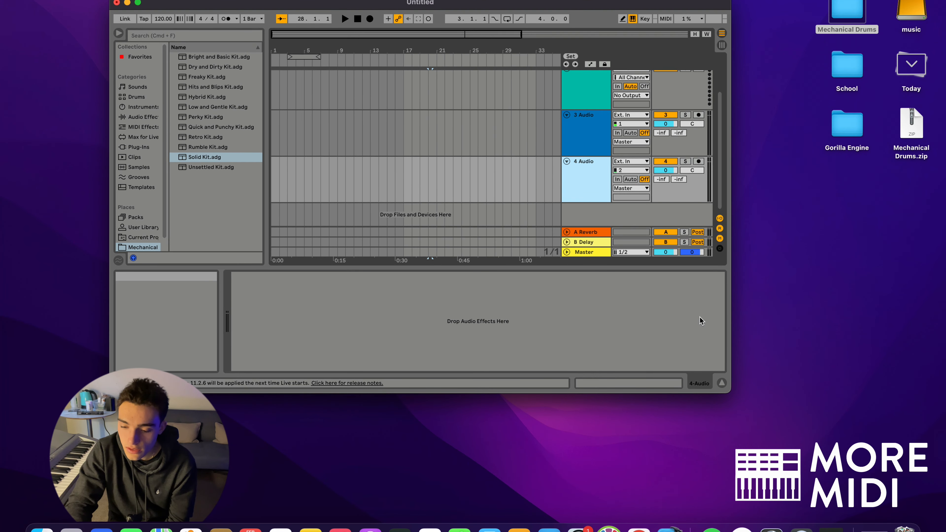
left_click_drag(730, 392, 806, 470)
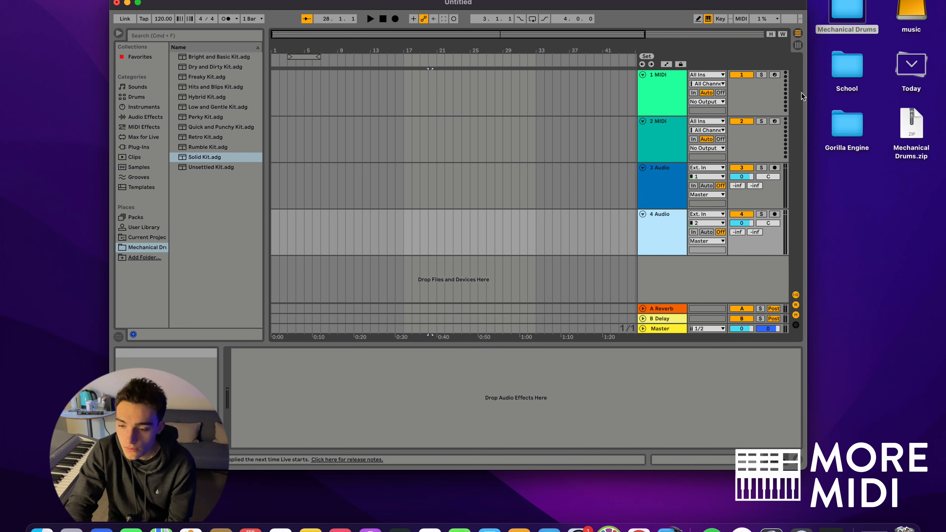
Move the Live window aside, open the Mechanical Drums desktop folder, and display the Ableton kits folder inside it
left_click_drag(766, 4, 750, 2)
left_click(835, 20)
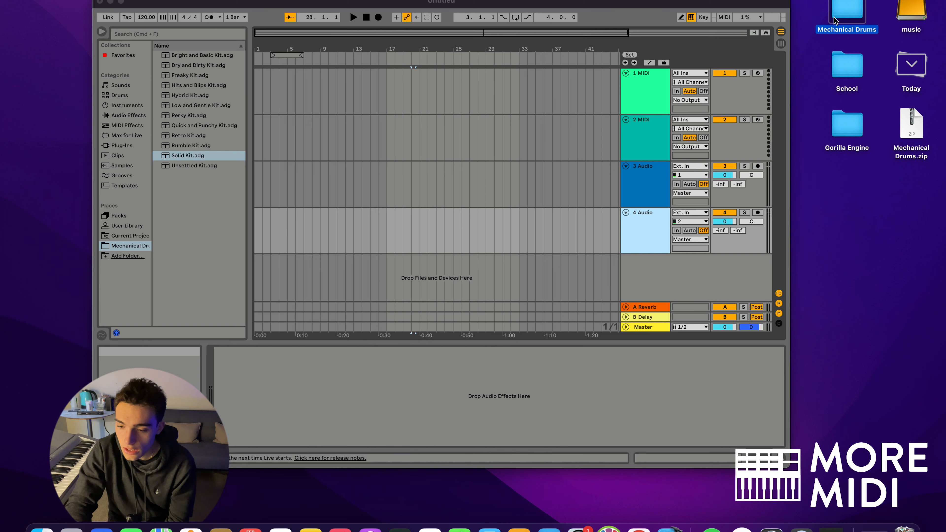
double_click(840, 16)
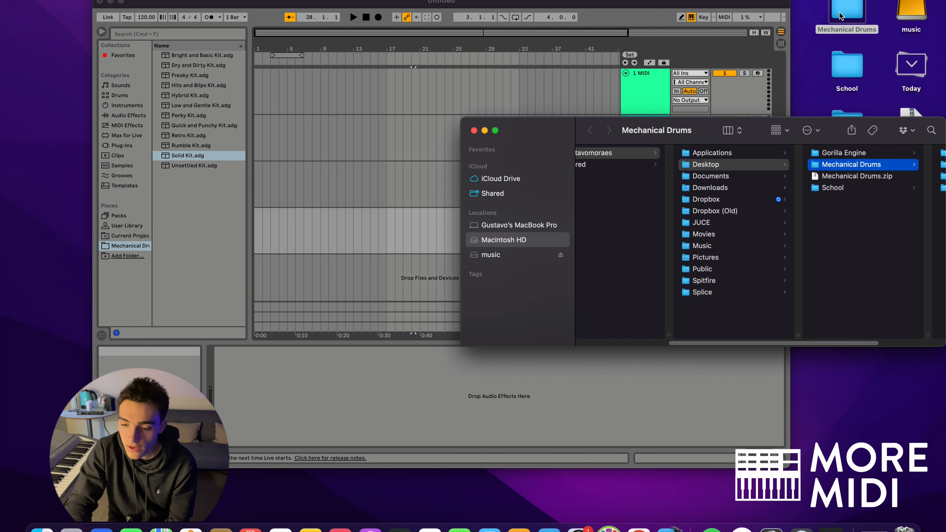
left_click_drag(869, 123, 790, 123)
left_click_drag(840, 331, 944, 340)
left_click(919, 155)
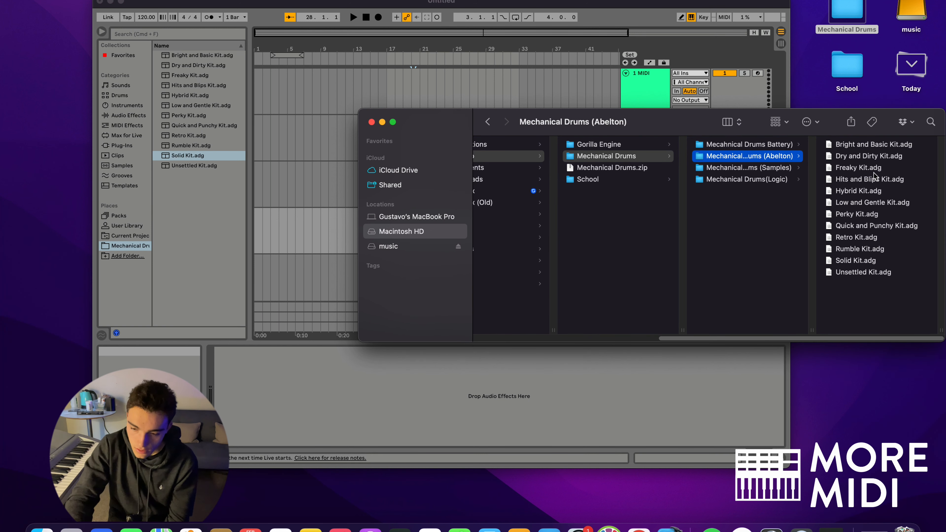
Load Hits and Blips Kit.adg from Finder into the empty area below the tracks, and close the Finder window
left_click(871, 178)
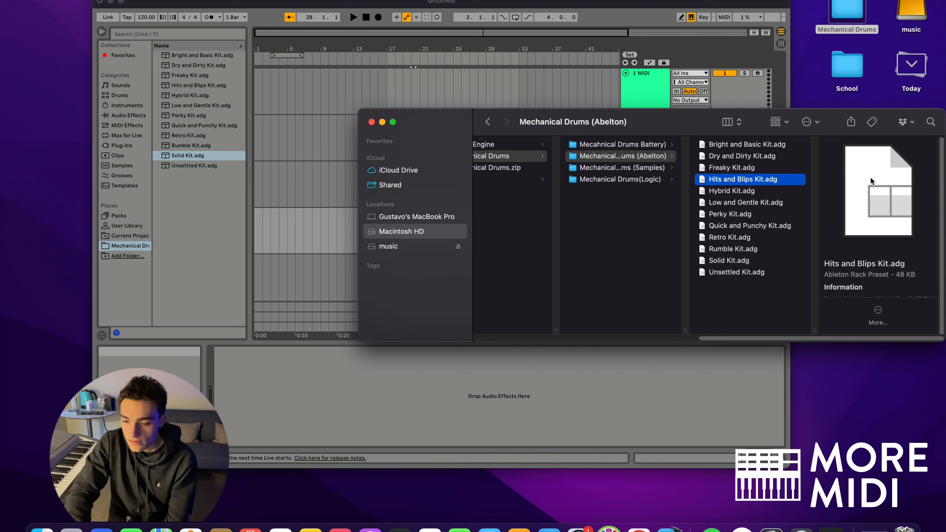
left_click_drag(690, 119, 776, 20)
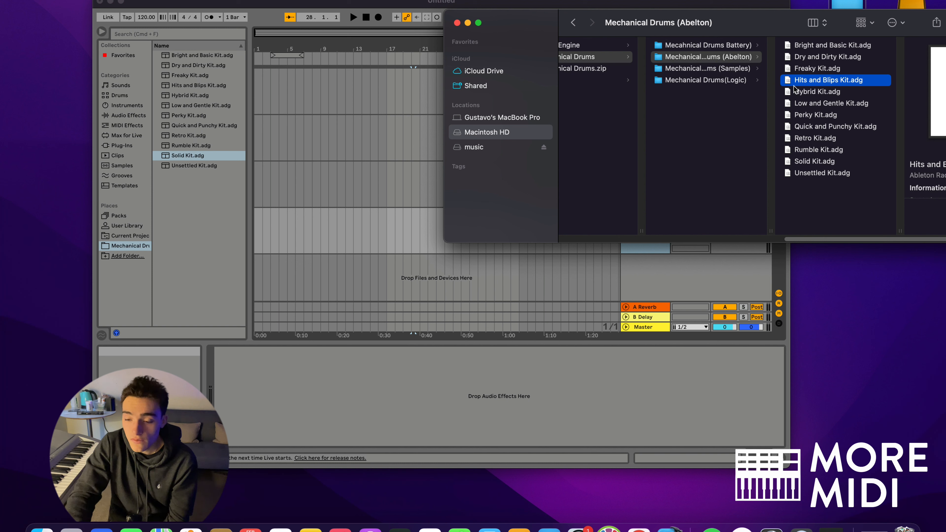
left_click_drag(817, 79, 486, 265)
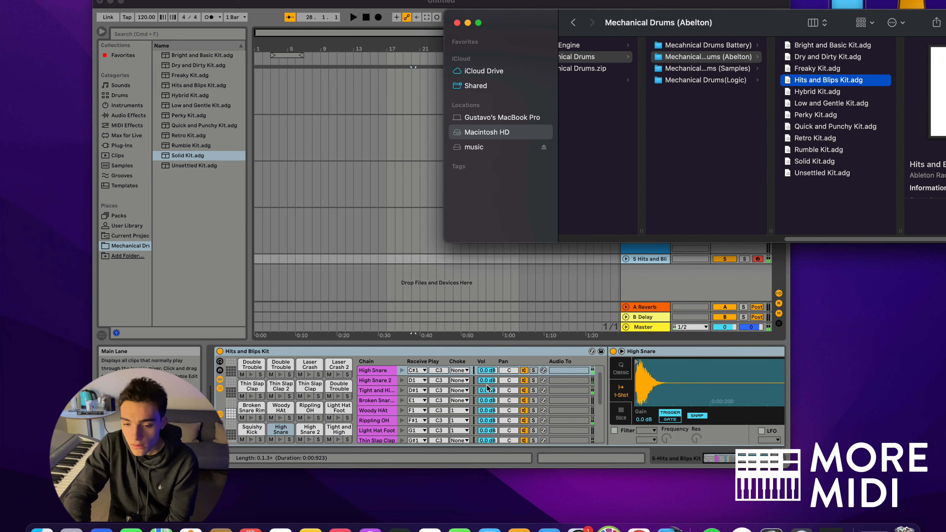
left_click(458, 23)
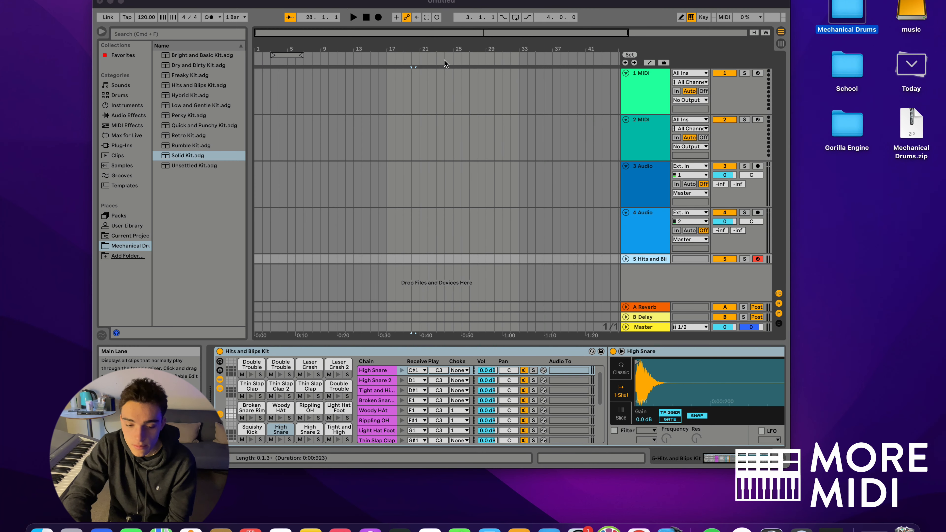
Browse to the Mechanical Drums folder on the Desktop for adding to the browser's Places, and cancel the folder selection
left_click(122, 261)
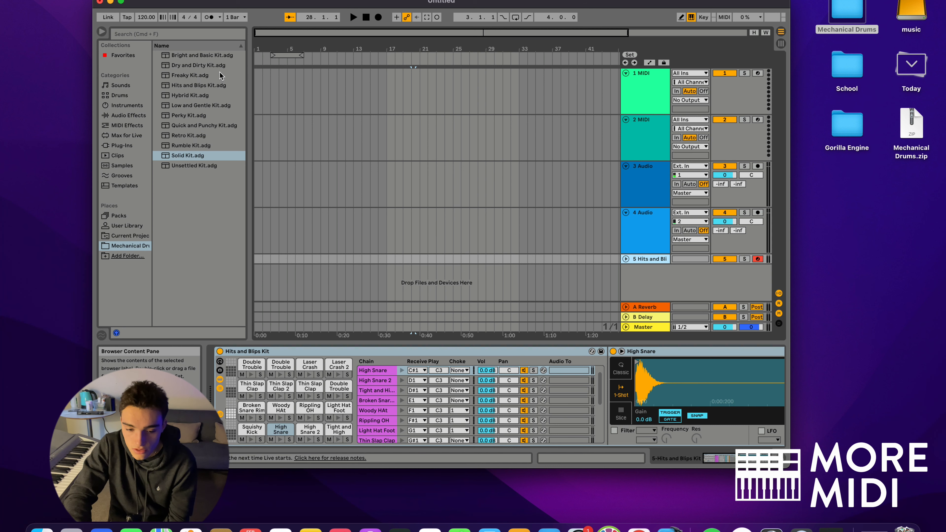
left_click(128, 257)
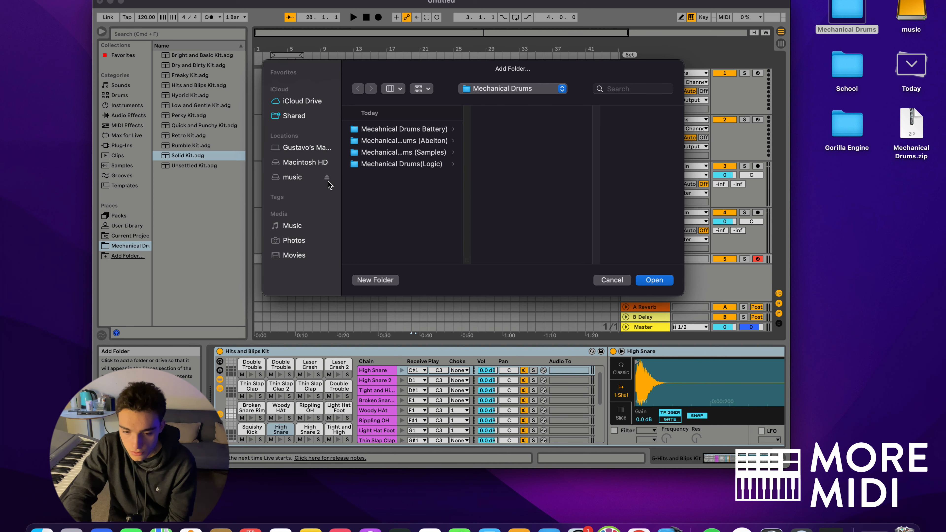
left_click(302, 163)
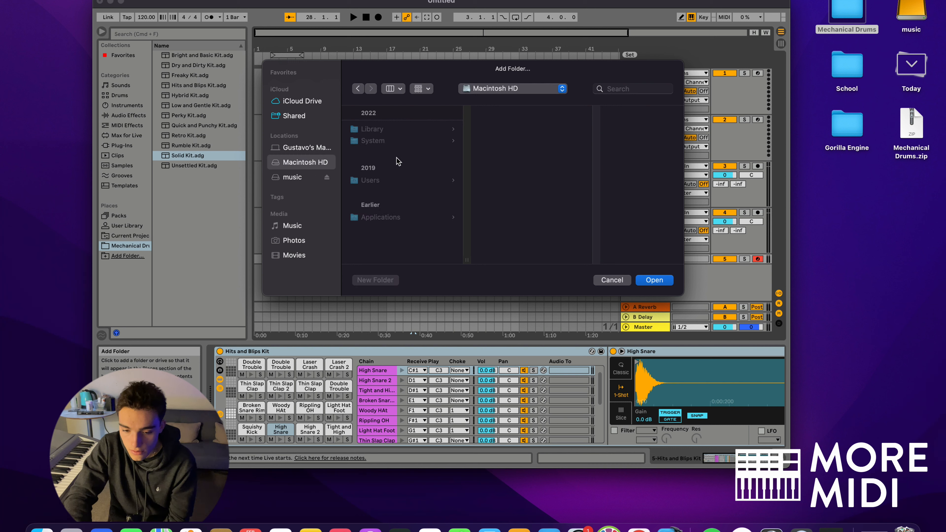
left_click(373, 181)
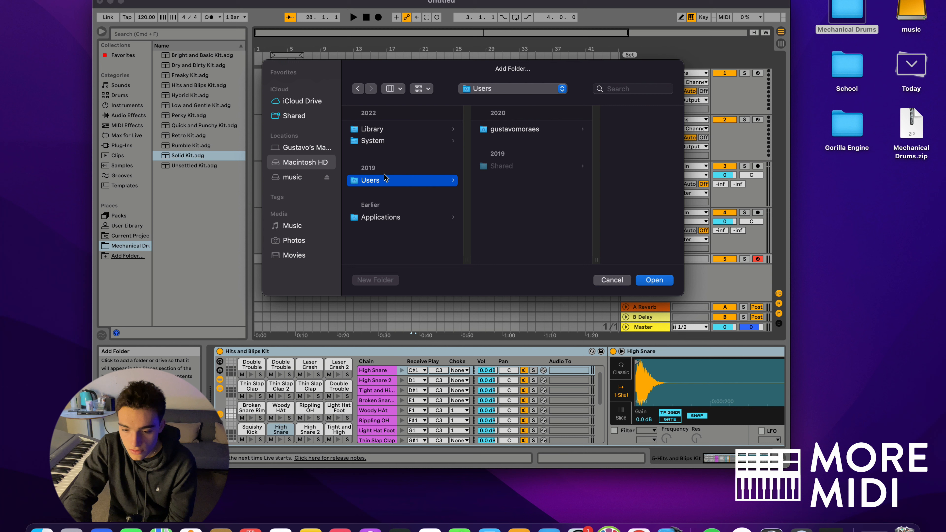
left_click(523, 132)
left_click(590, 130)
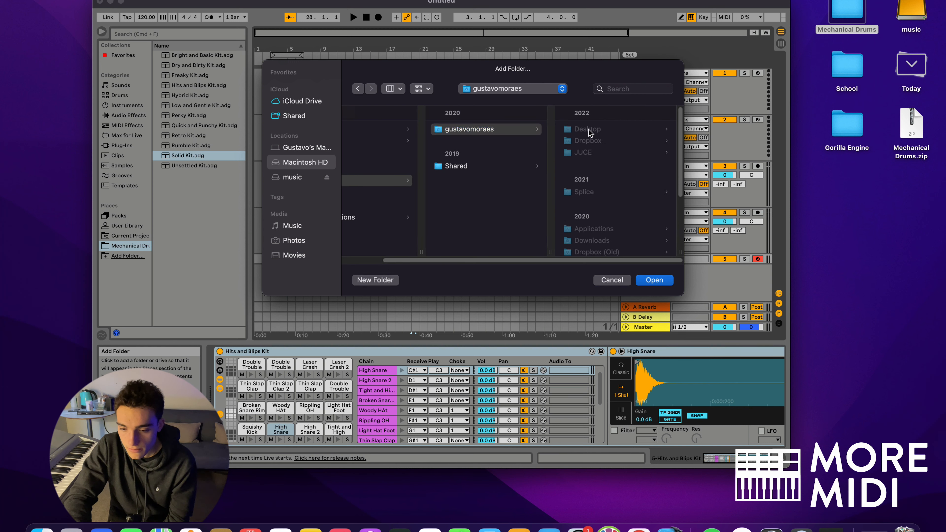
left_click(592, 128)
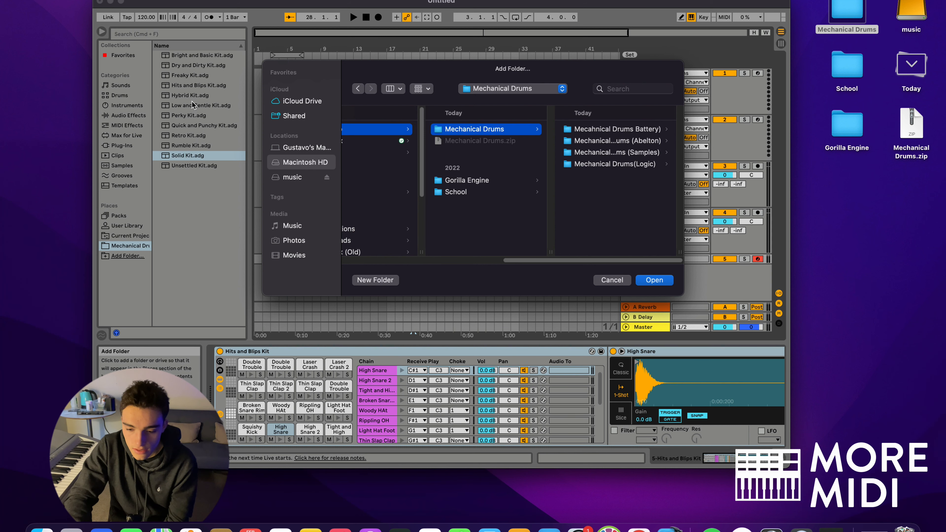
left_click(611, 281)
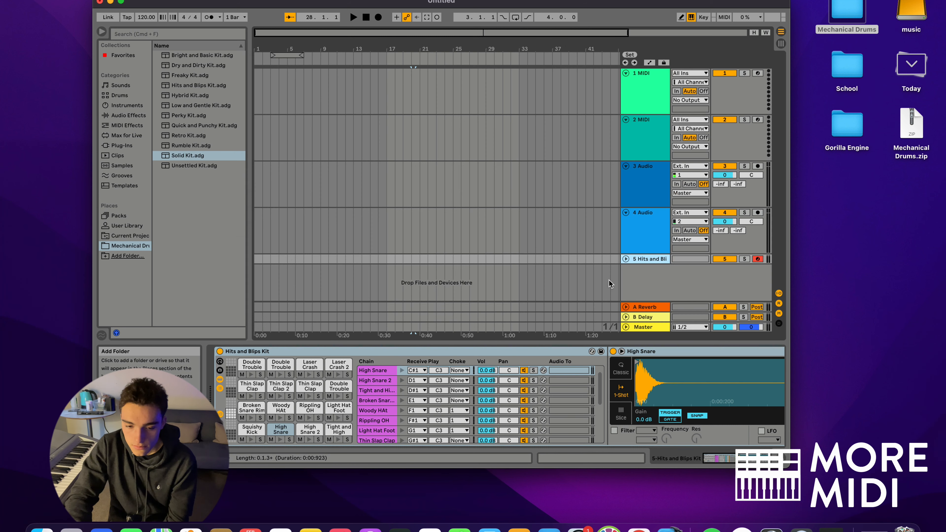
Load Low and Gentle Kit, Retro Kit, and finally Dry and Dirty Kit from the browser onto track 5
double_click(218, 105)
left_click(208, 118)
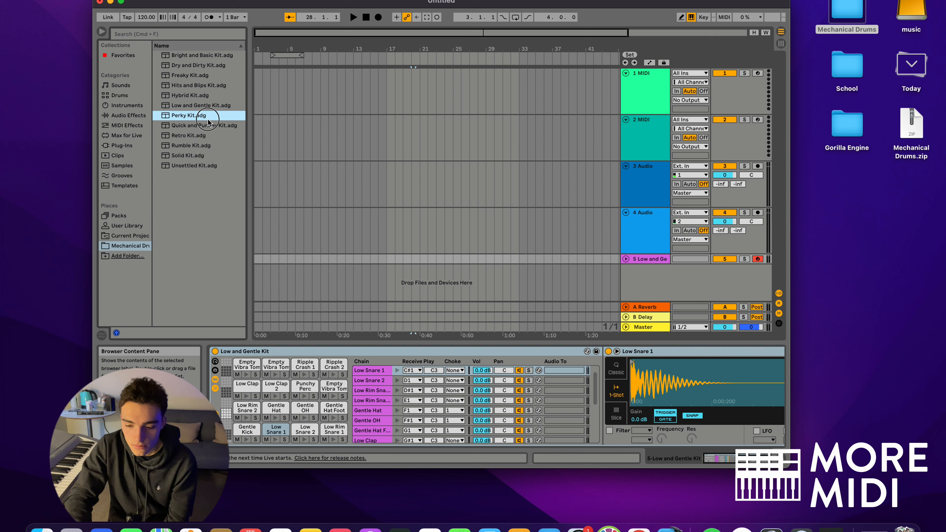
double_click(207, 136)
left_click(207, 66)
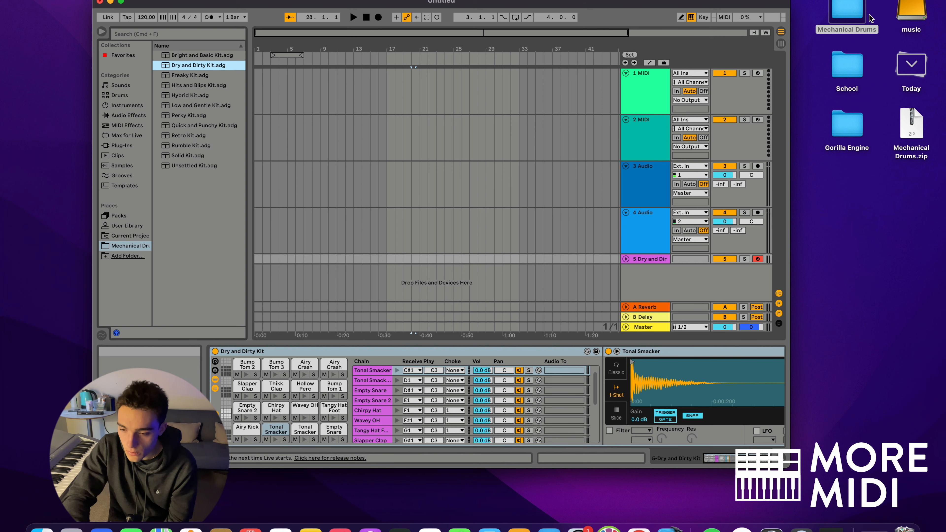
Reopen the Mechanical Drums folder in Finder and browse its Samples subfolders, ending in Retro Kit Samples
double_click(853, 11)
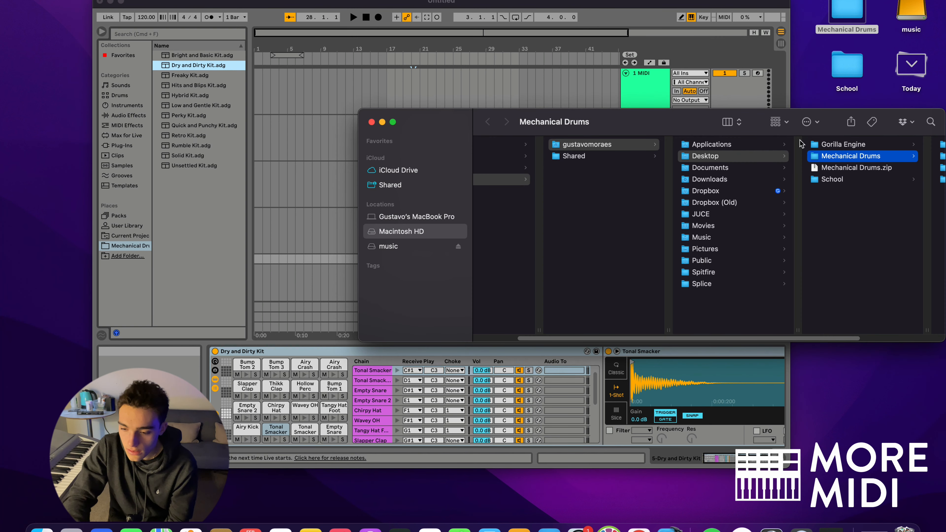
left_click_drag(826, 122, 724, 94)
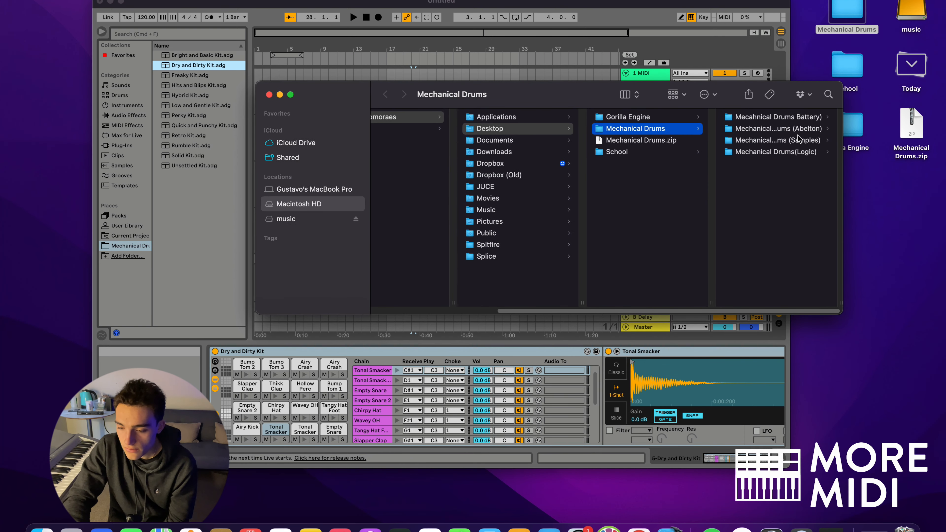
left_click(784, 141)
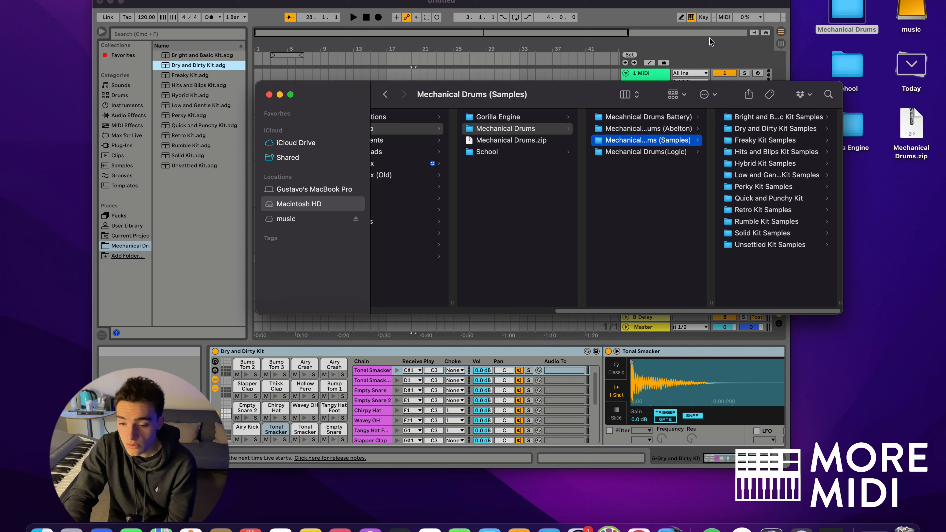
left_click(744, 166)
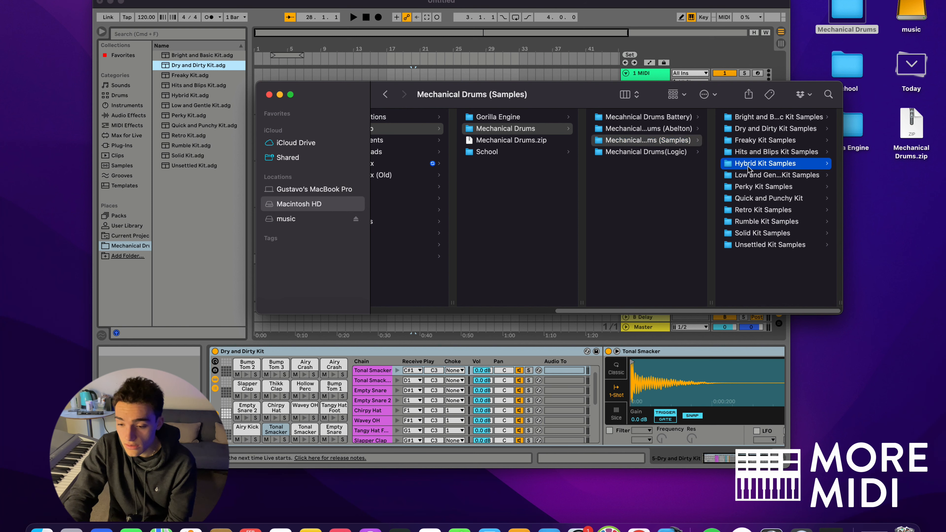
left_click(679, 128)
left_click(669, 164)
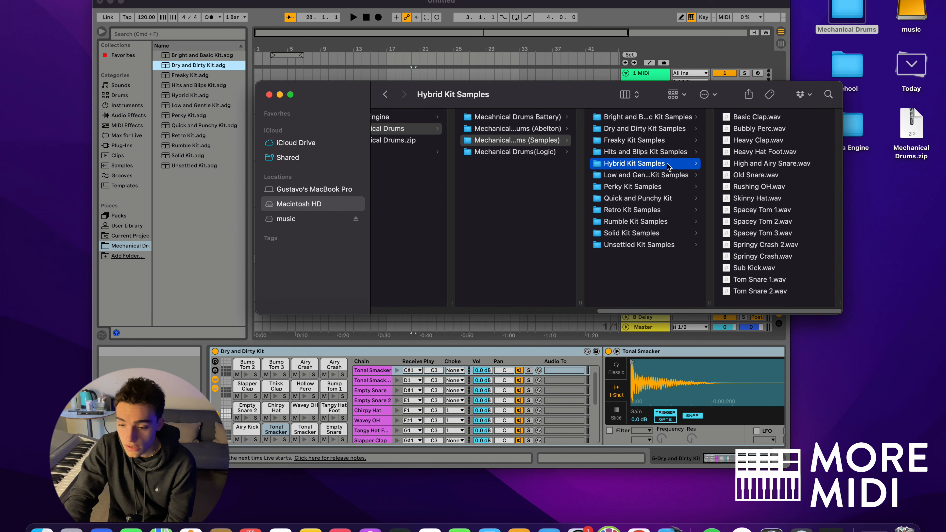
left_click(653, 210)
Place Plastic Tom 2.wav from Finder on a new audio track in the arrangement at bar 34
left_click_drag(600, 99, 703, 49)
left_click(864, 160)
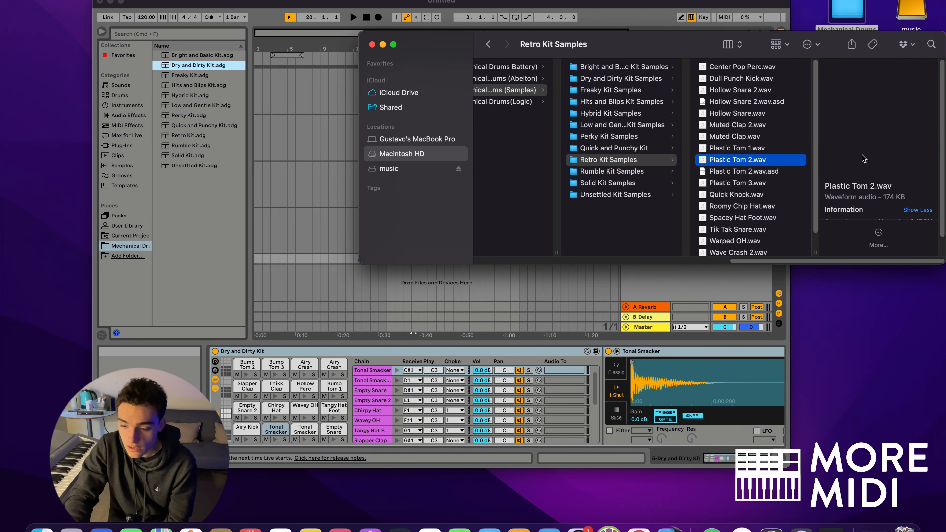
left_click_drag(752, 159, 529, 283)
Place Hollow Snare.wav on the Plastic Tom audio track at about bar 27, and close the Finder window
left_click(734, 148)
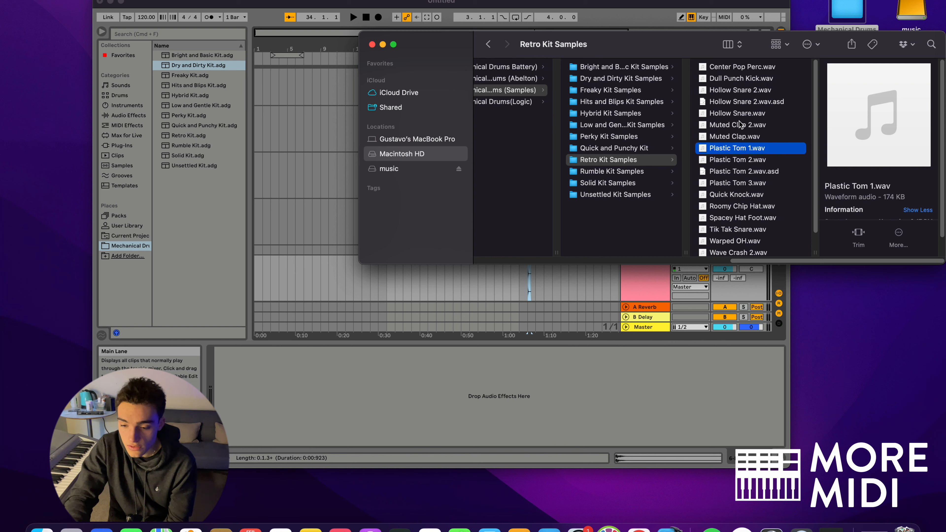
left_click(736, 118)
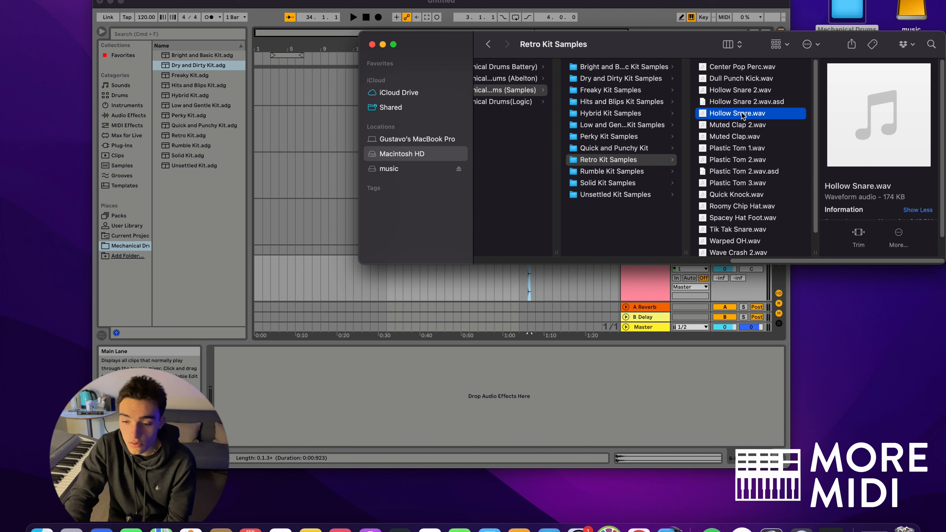
left_click(739, 114)
left_click_drag(739, 114, 465, 274)
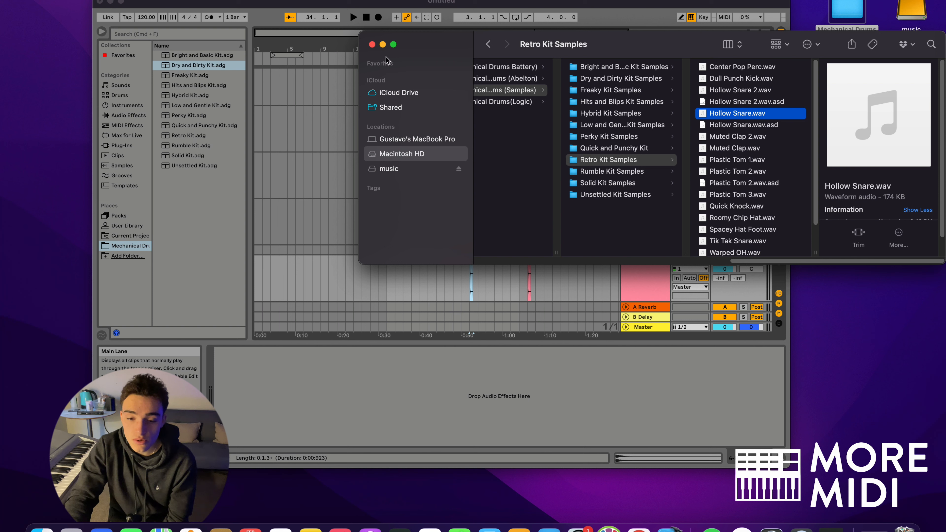
left_click(373, 45)
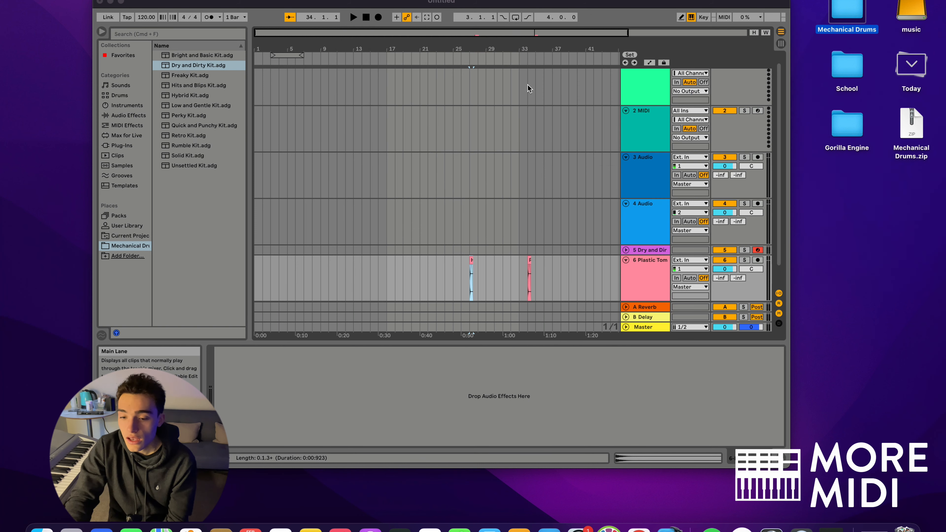